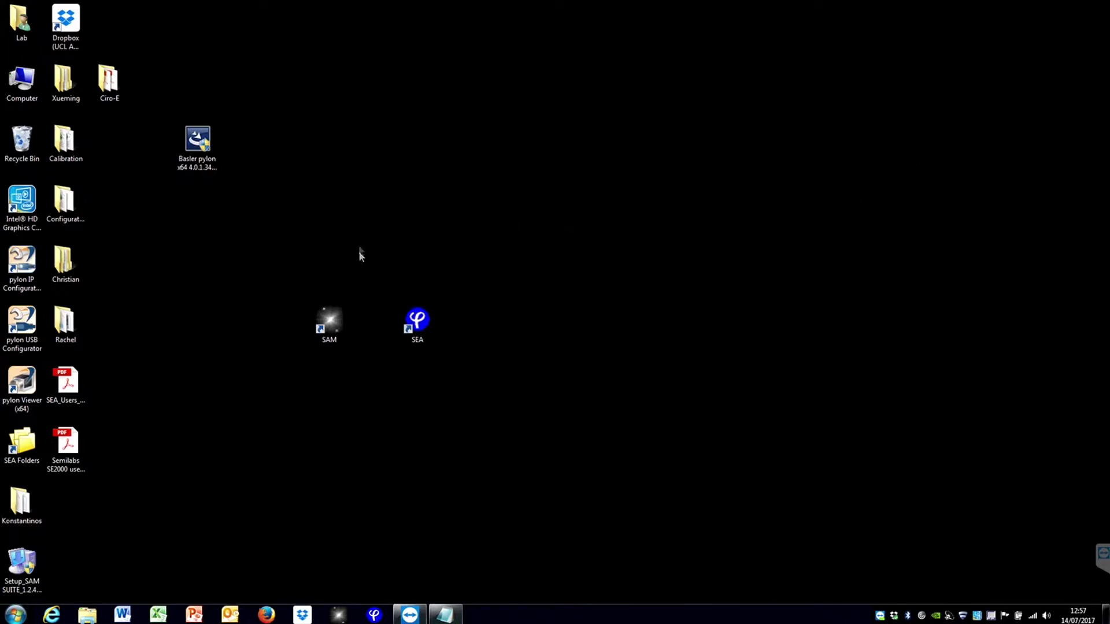
- Start the SEA analyzer from its desktop shortcut
double_click(419, 324)
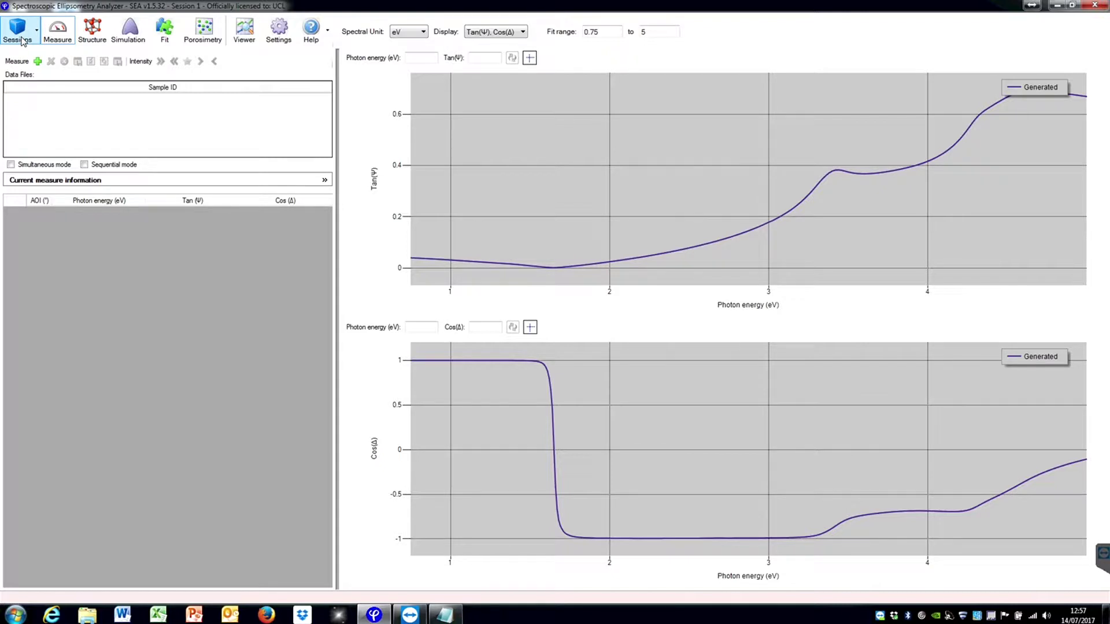
- Create Session 2 as an Empty Session from the Sessions menu
click(20, 40)
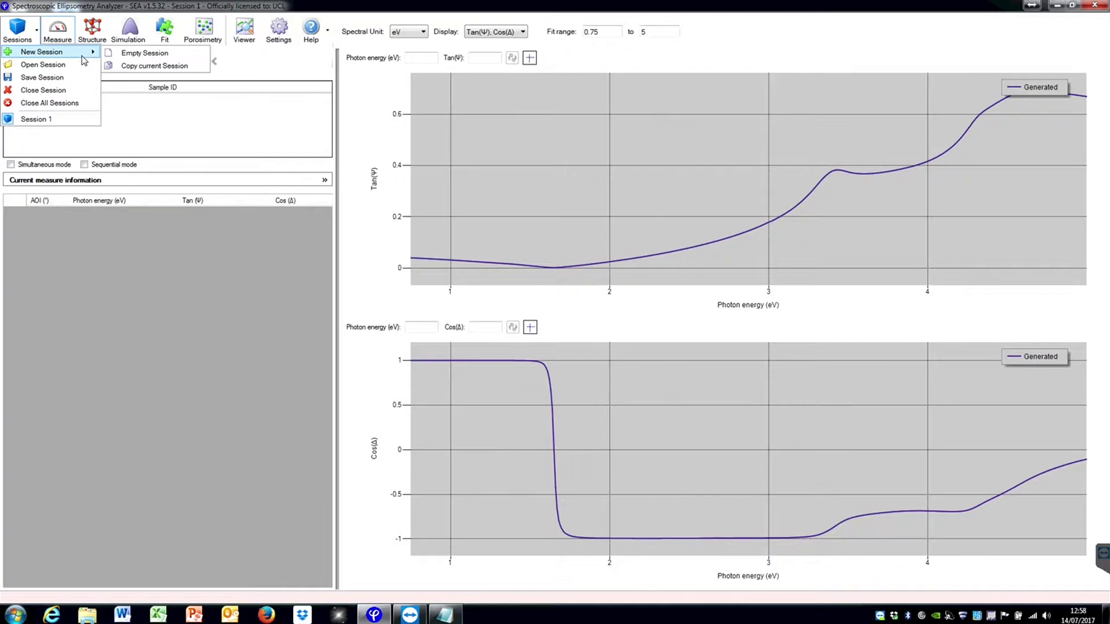
mouse_move(42, 52)
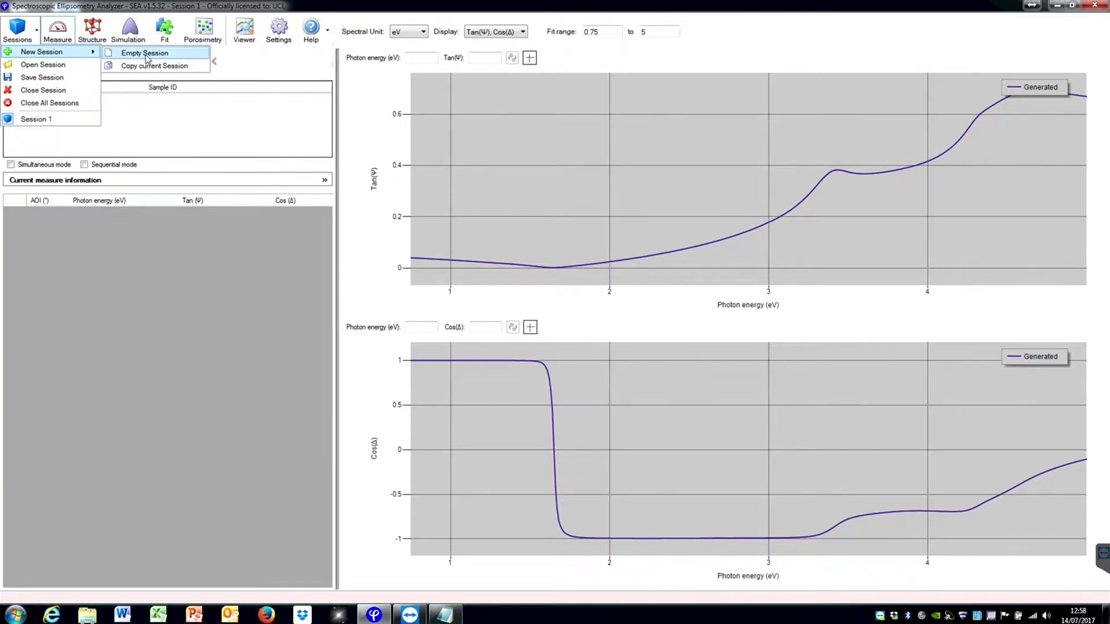
click(147, 54)
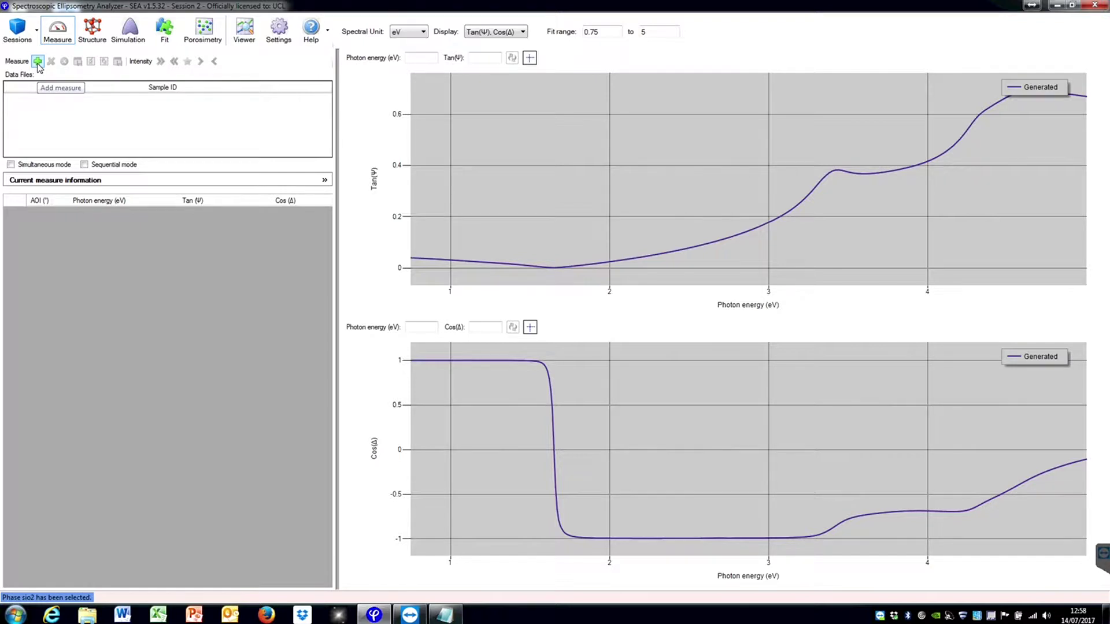
- Add the test.smdx measurement from the Result folder in Recent Places
click(37, 62)
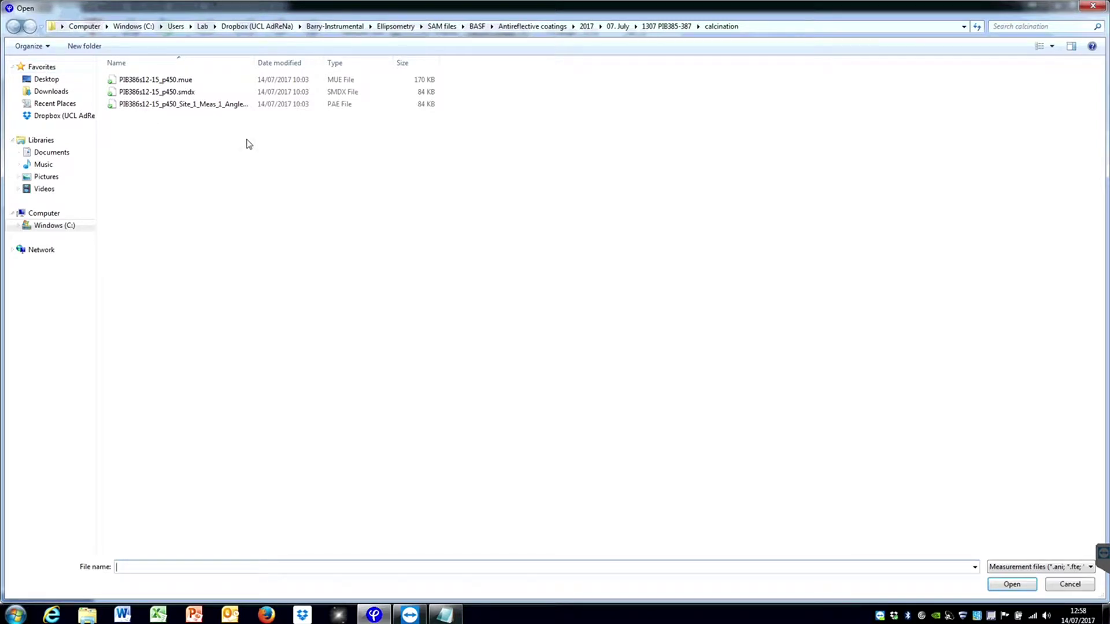
click(57, 105)
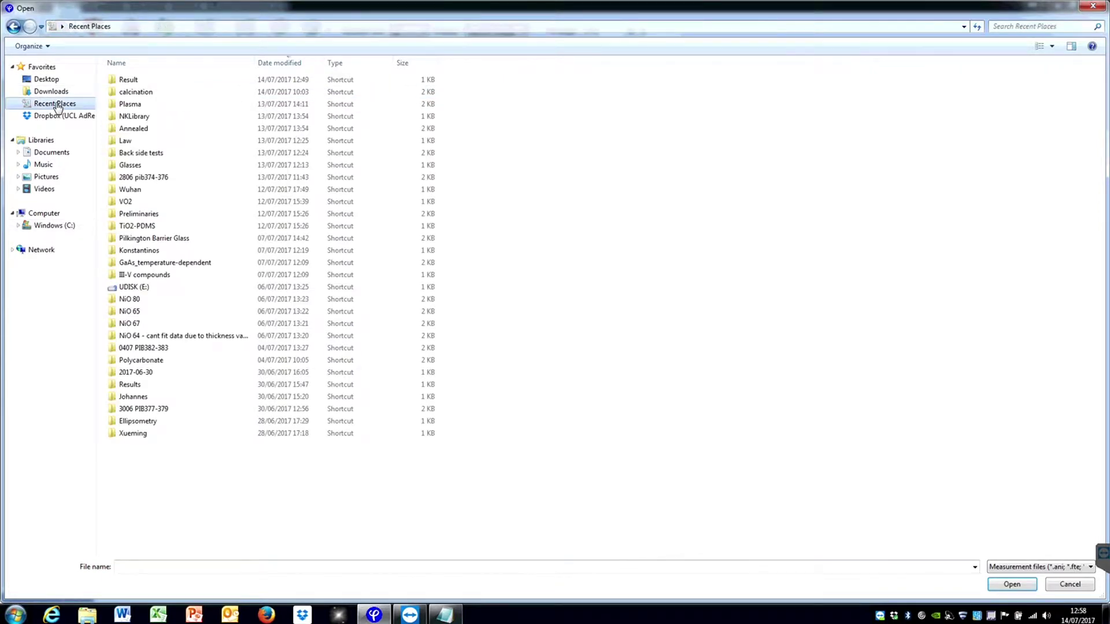
click(134, 83)
double_click(133, 83)
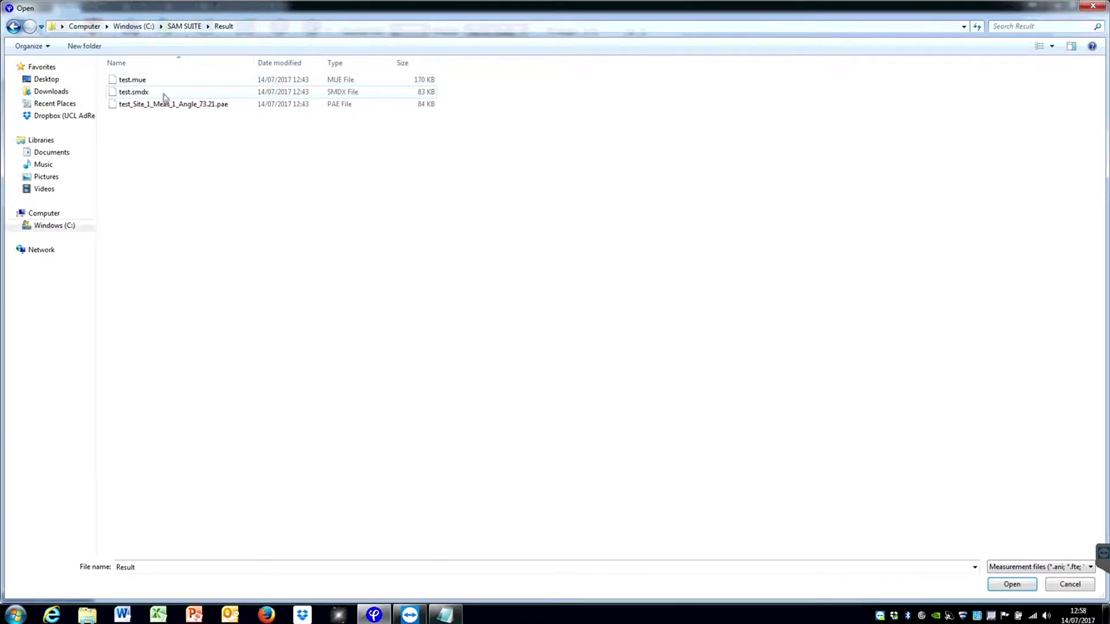
mouse_move(134, 92)
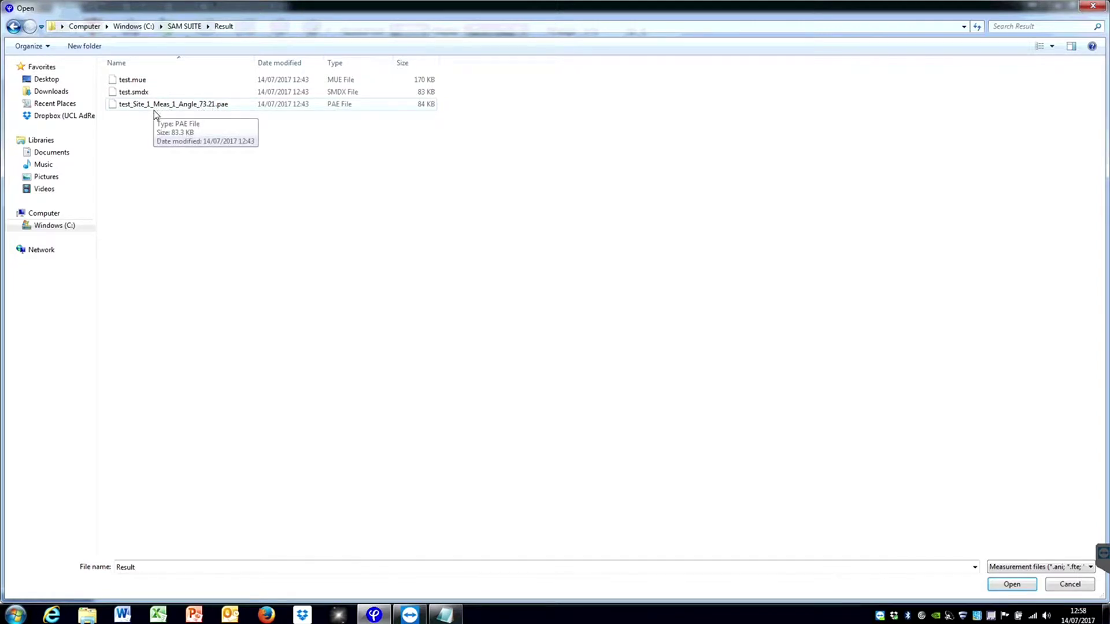
click(145, 98)
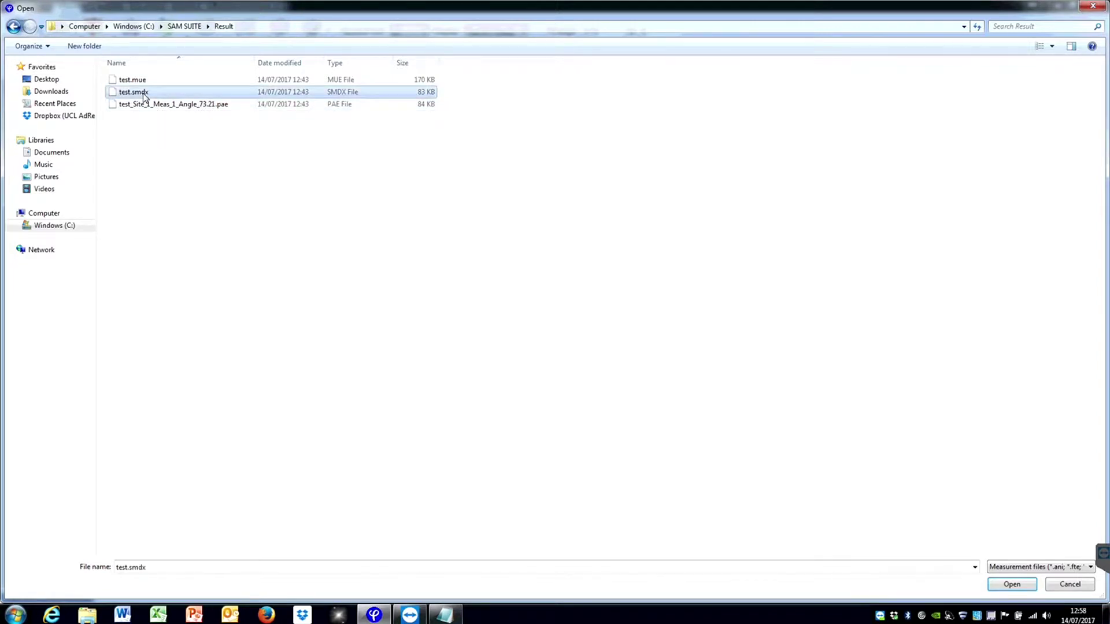
double_click(144, 93)
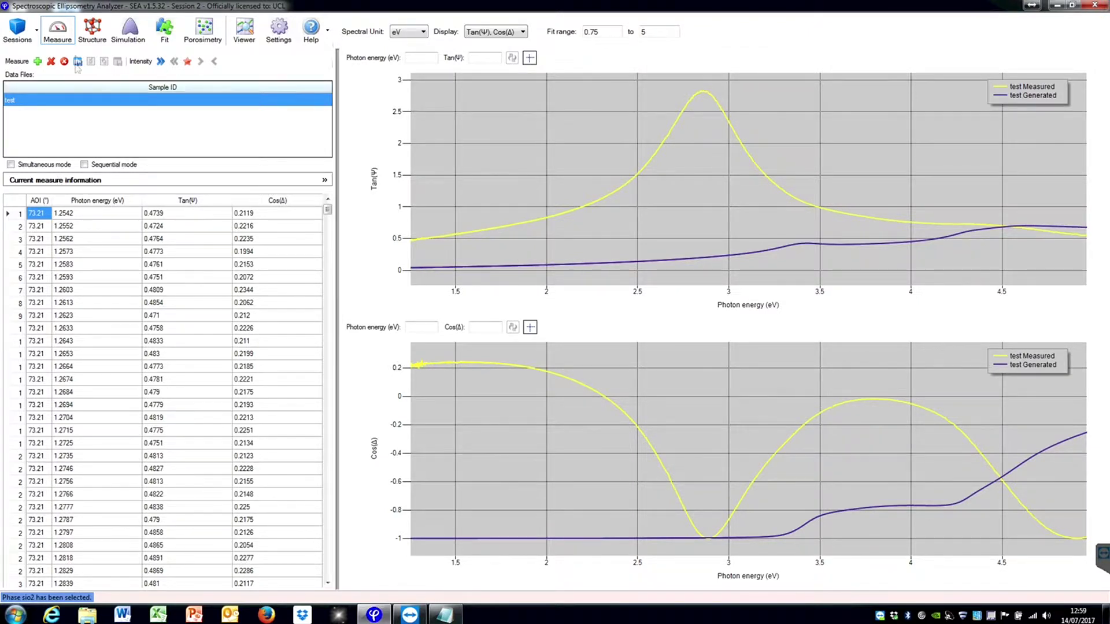
- Show the Structure view with Ψ and Δ plotted against wavelength in nm
click(95, 35)
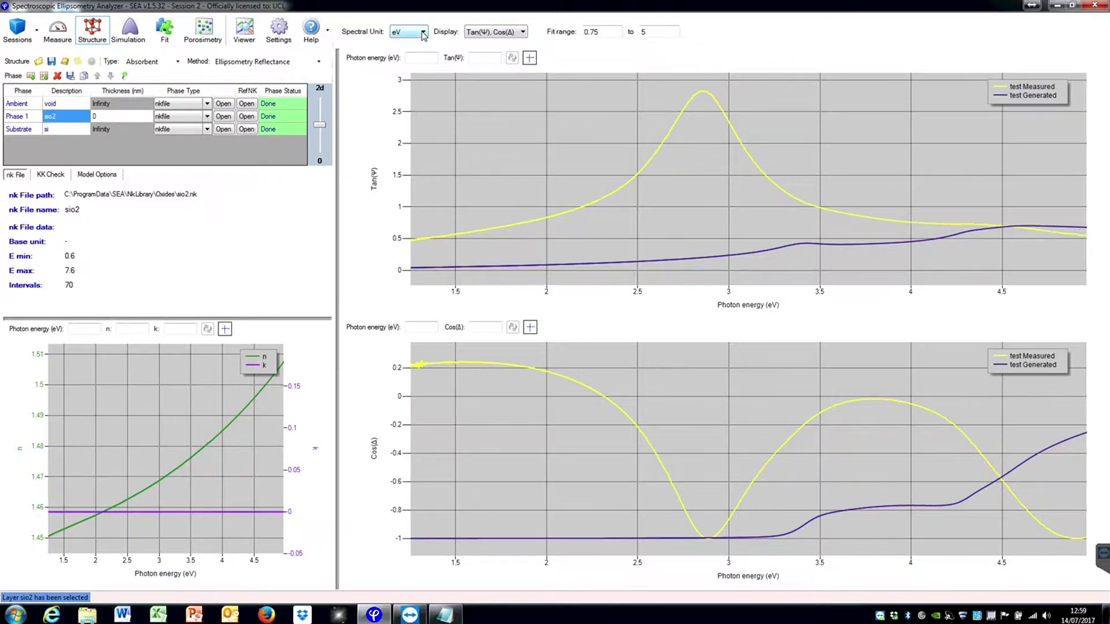
click(423, 33)
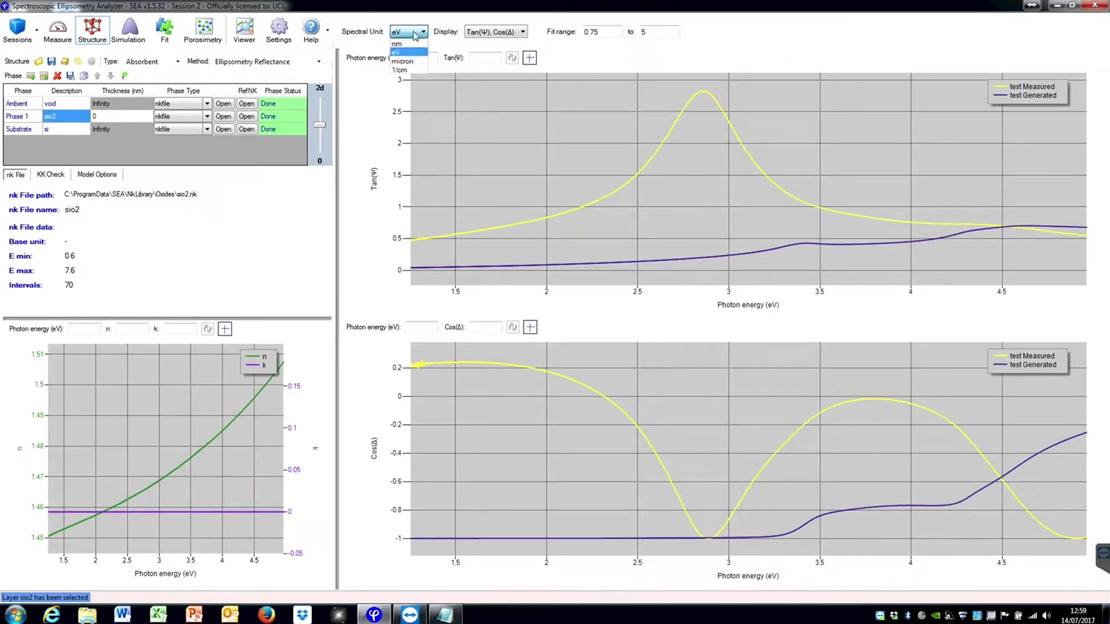
click(404, 45)
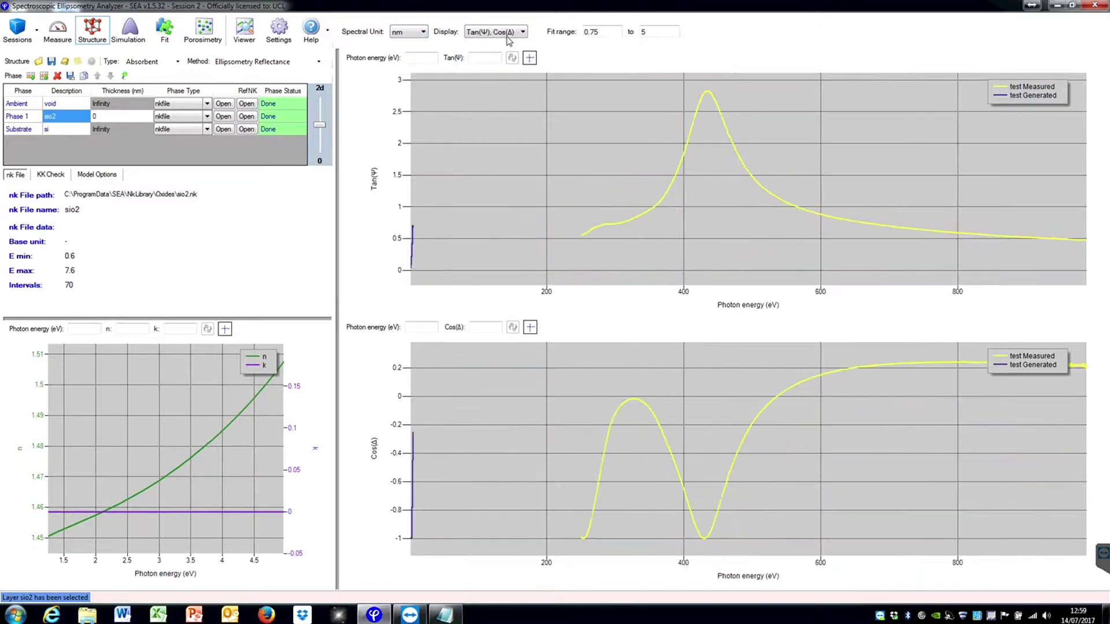
click(507, 37)
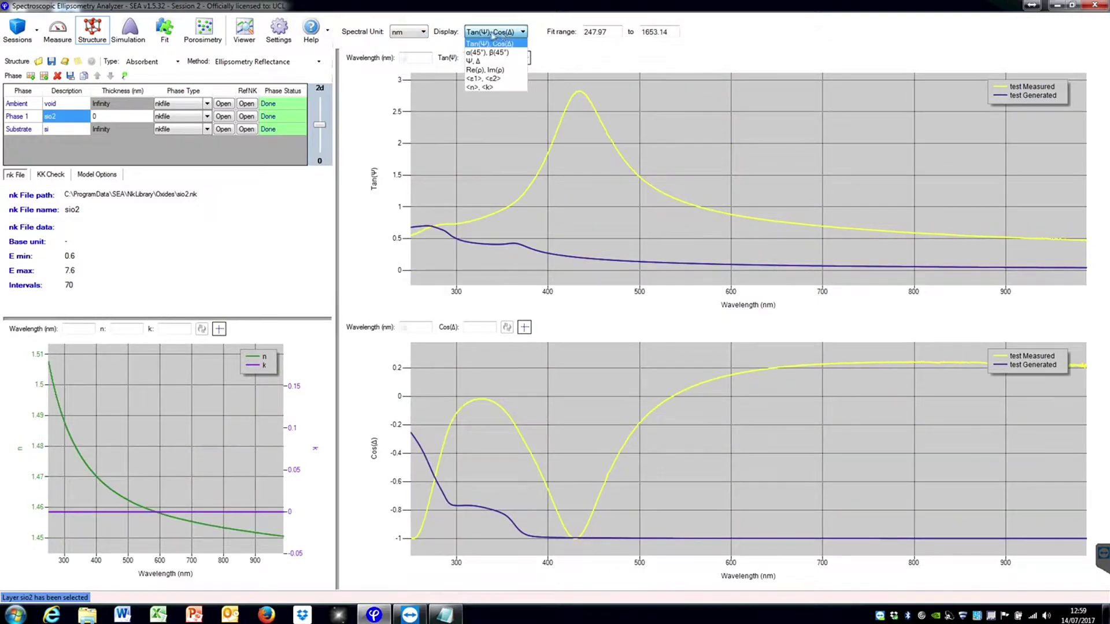
click(475, 54)
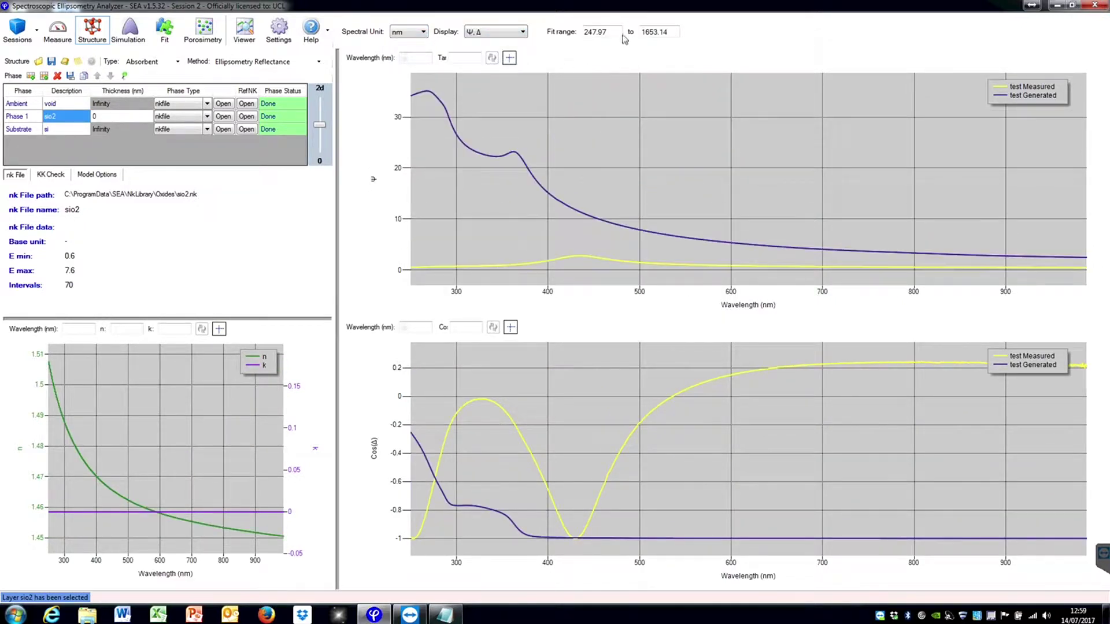
- Limit the fit range to 400–1000 nm
drag(621, 32, 533, 32)
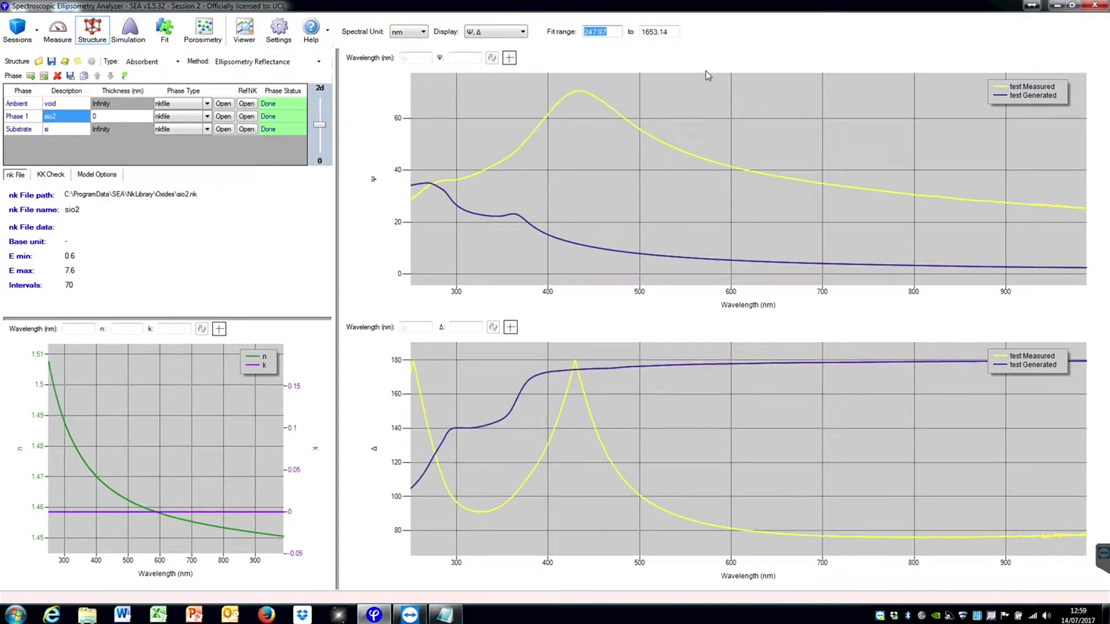
text(400)
key(Return)
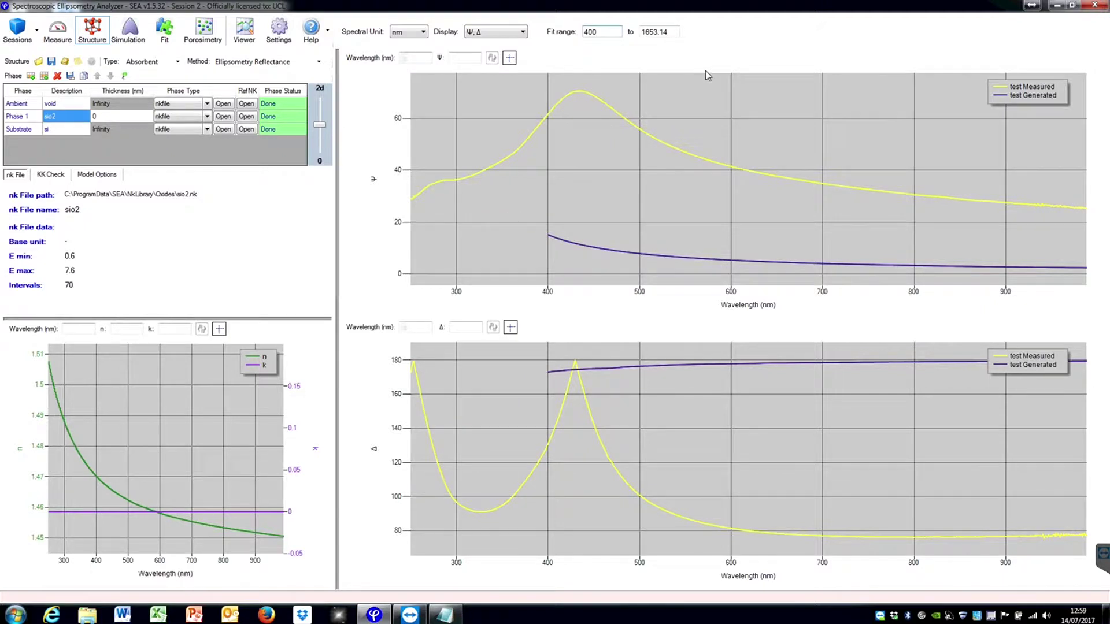
key(Tab)
text(1000)
key(Tab)
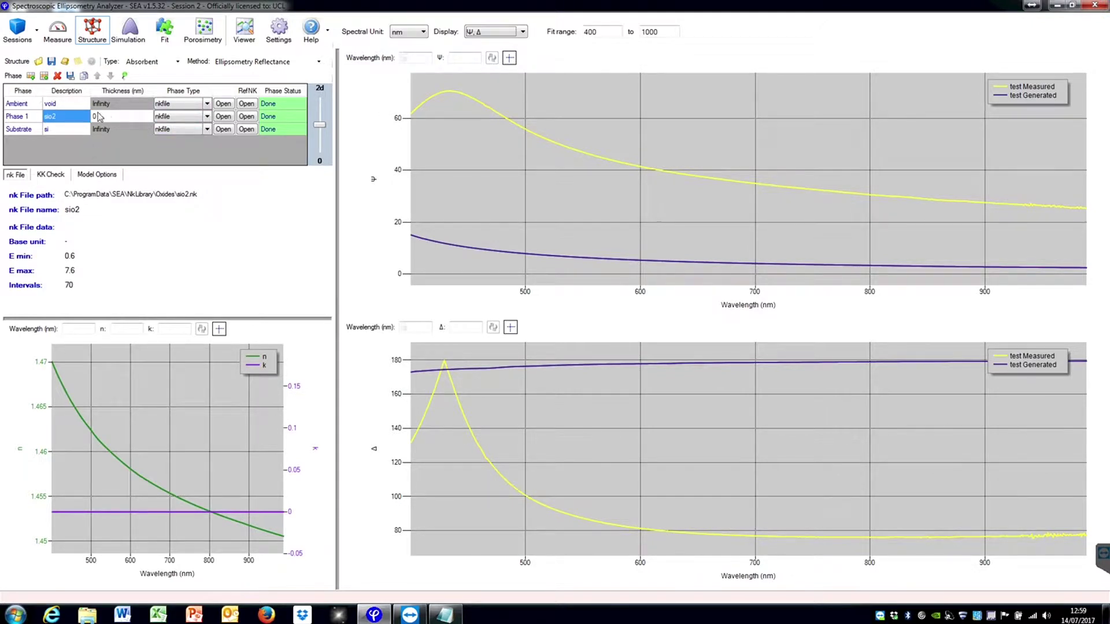
- Check the void, sio2 and si phases, then load Si.nk from NKLibrary as the substrate
click(64, 106)
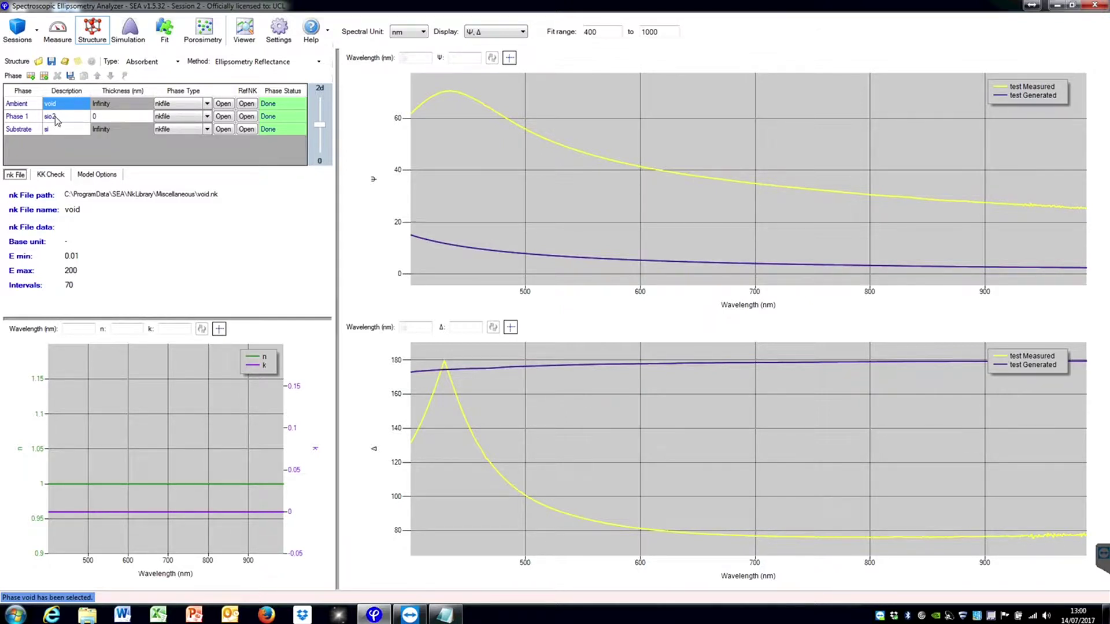
click(55, 119)
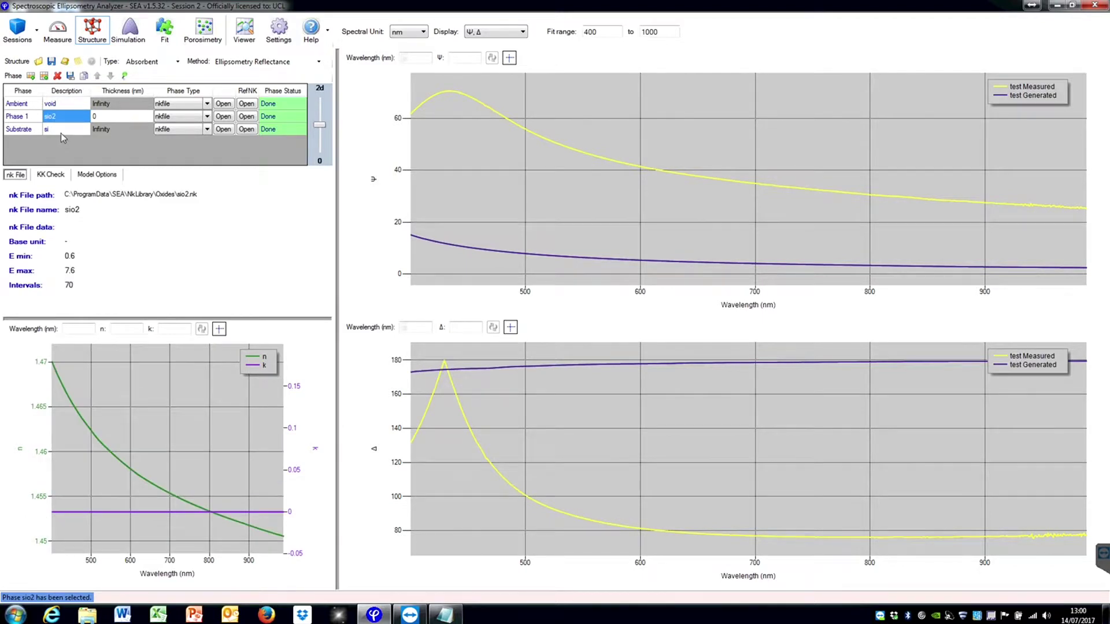
click(61, 132)
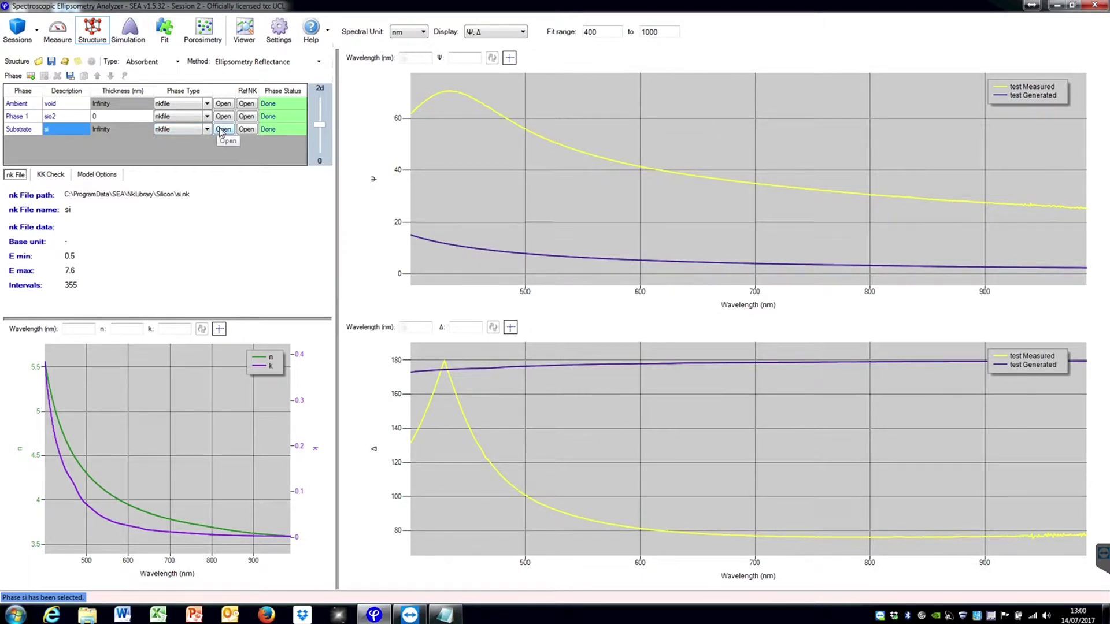
click(222, 130)
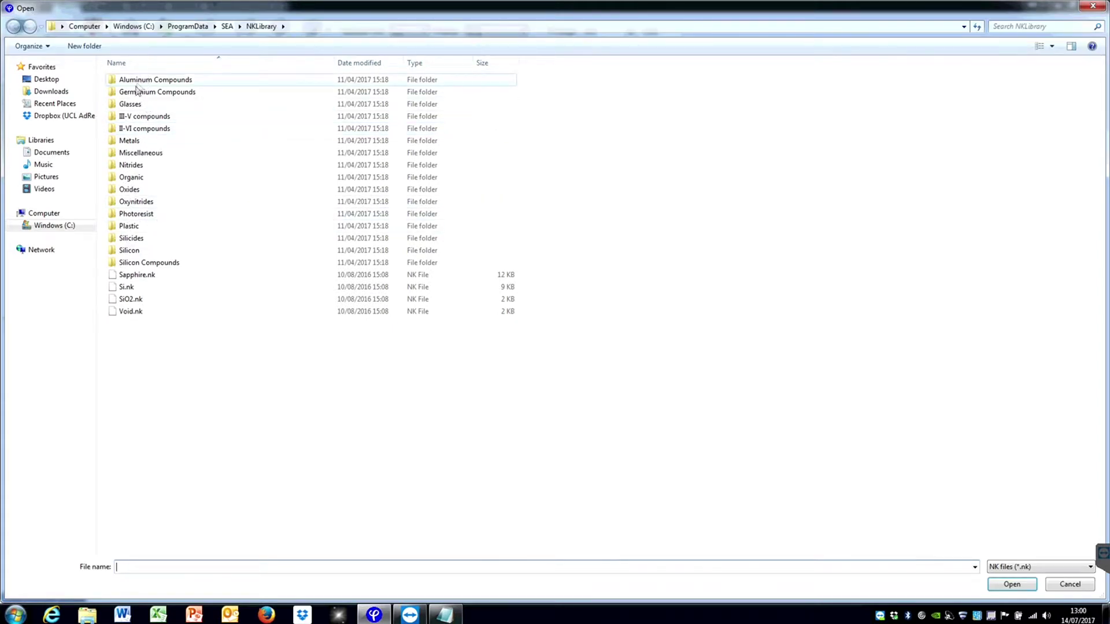
double_click(120, 293)
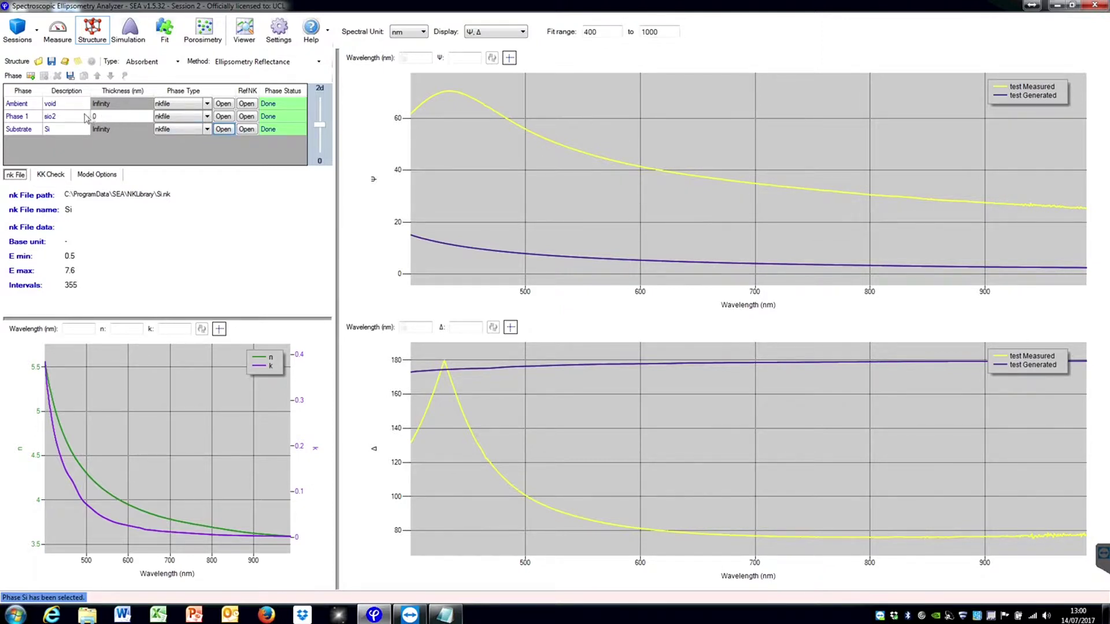
- Change Phase 1 to the Dispersionlaws type and pick the Cauchy law
click(124, 122)
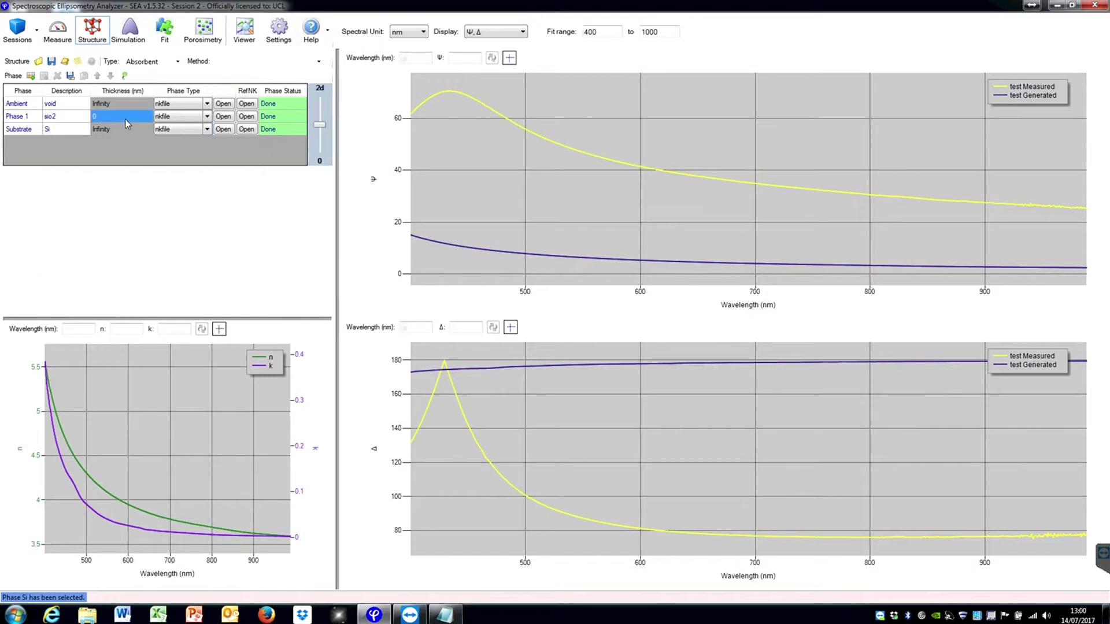
click(206, 117)
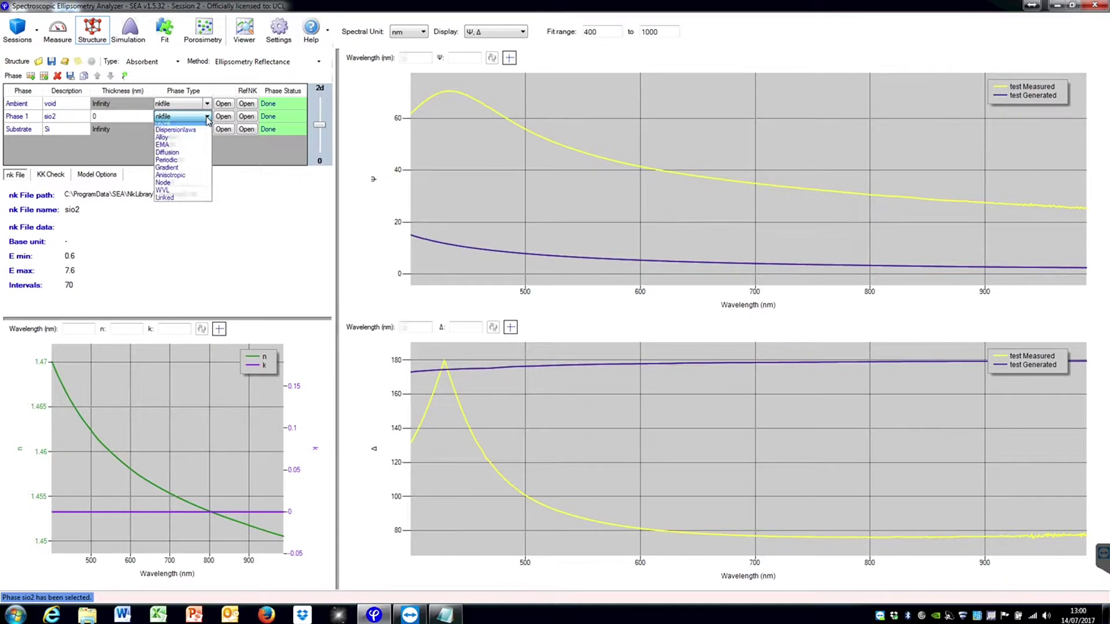
click(185, 135)
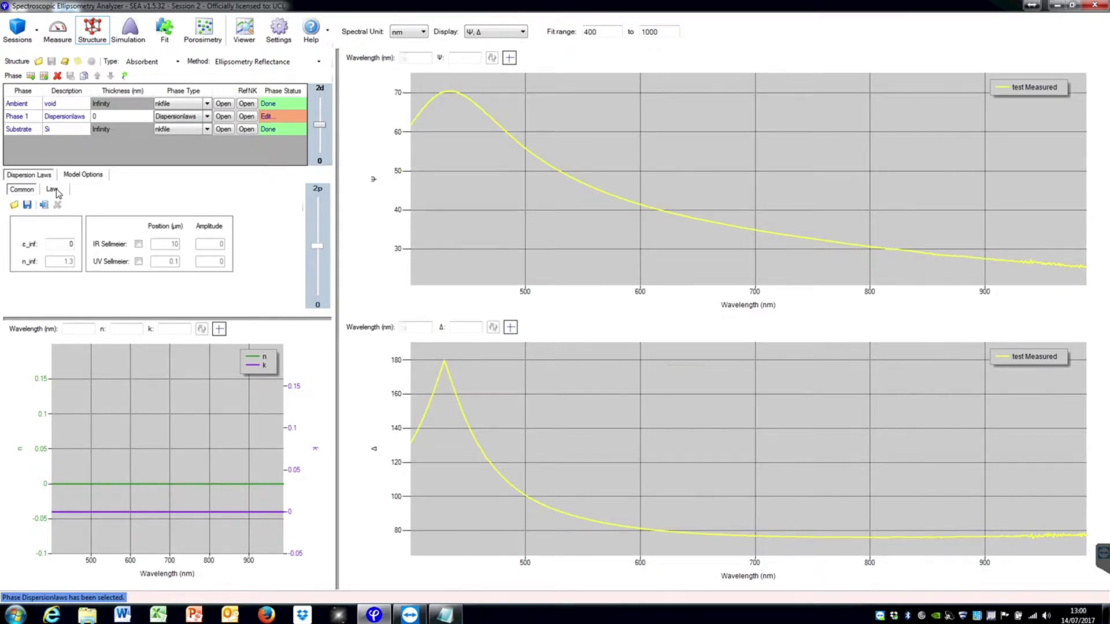
click(53, 191)
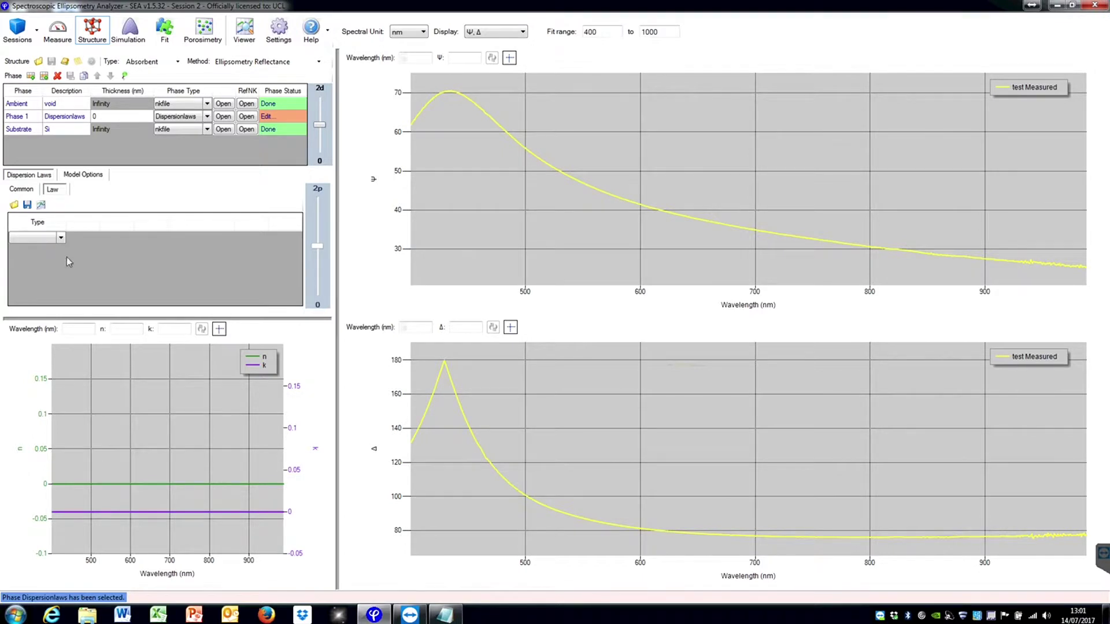
click(61, 240)
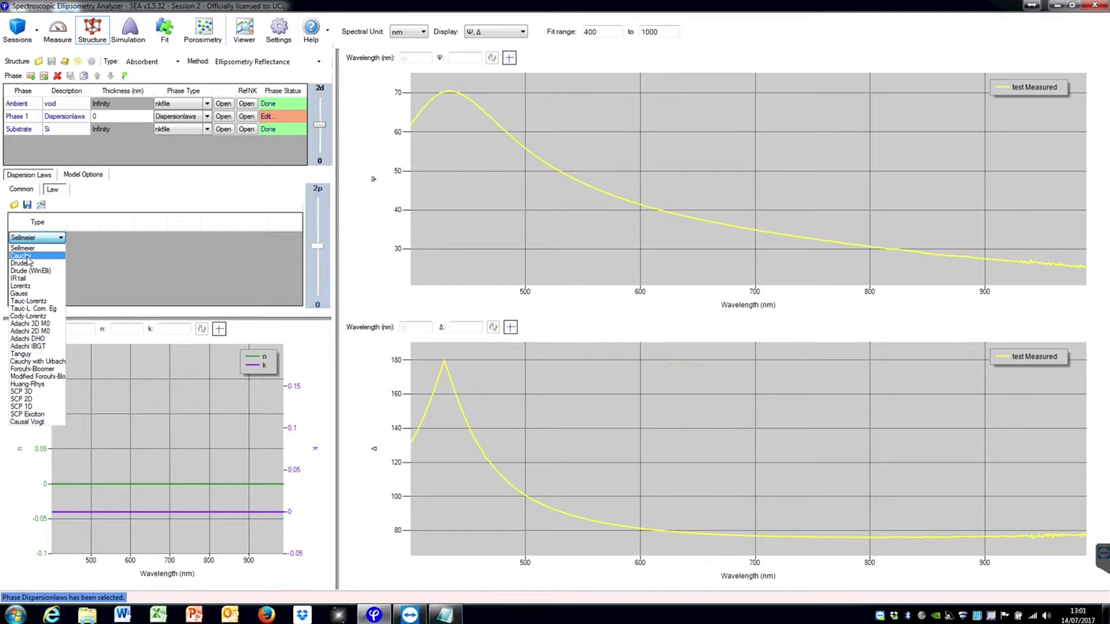
click(27, 257)
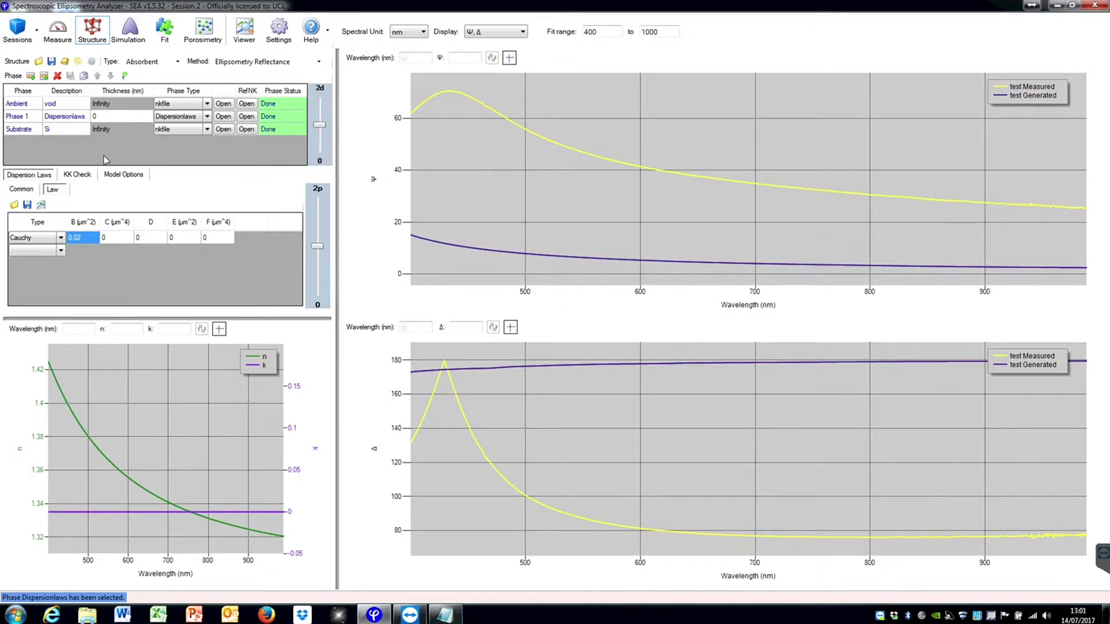
- Set the film thickness to 100 nm, then lower it to about 96.5 nm
click(118, 121)
click(113, 117)
text(100)
click(116, 124)
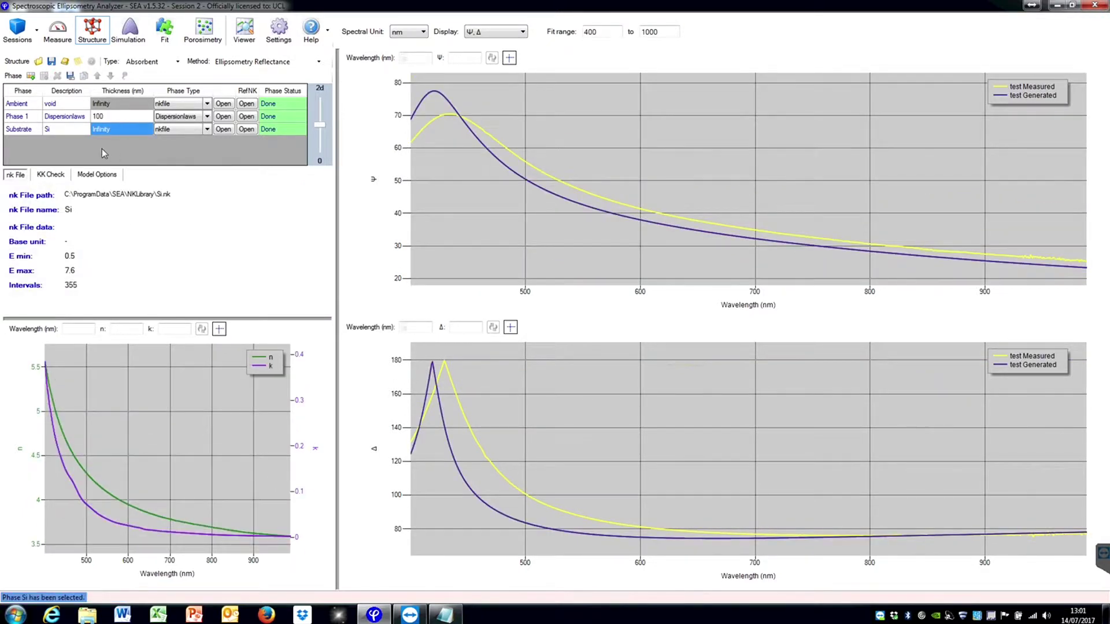
click(120, 117)
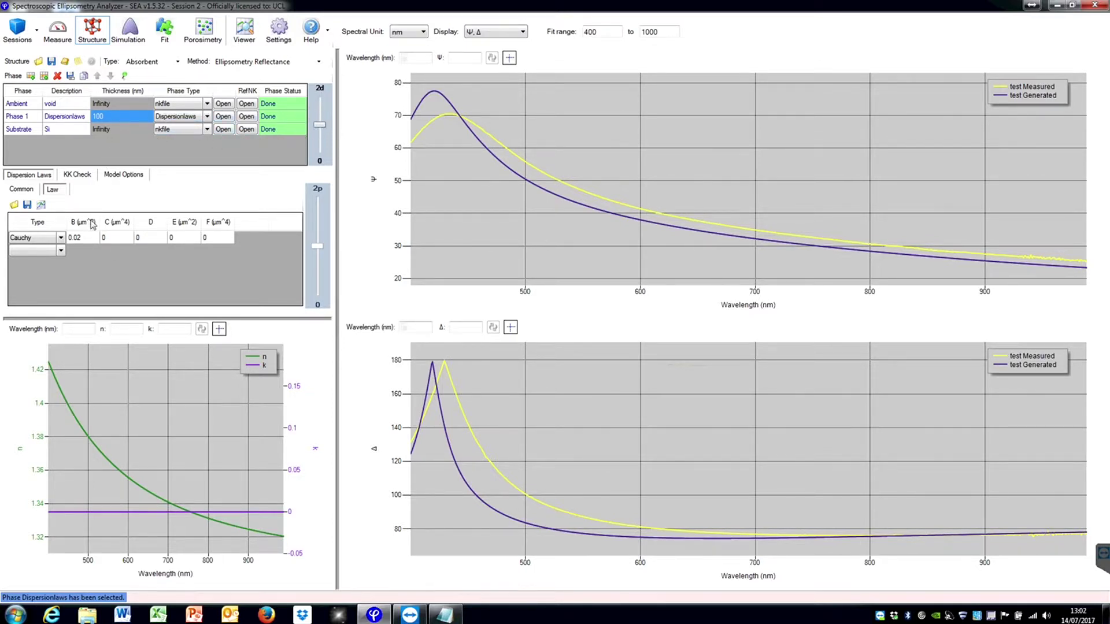
click(136, 116)
drag(319, 128, 320, 129)
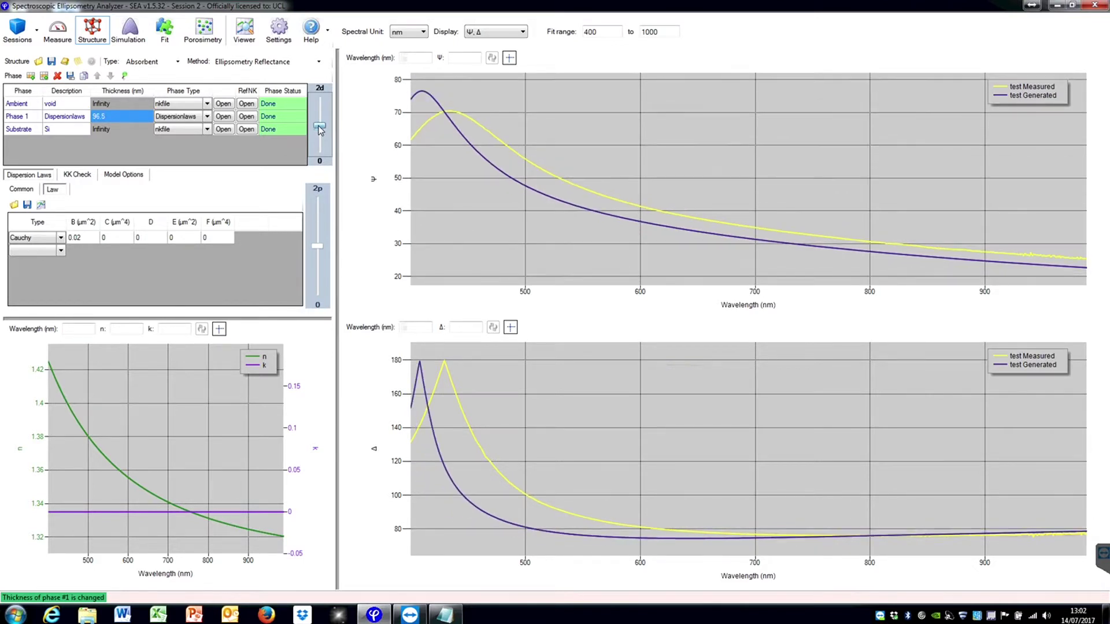
- Tune Cauchy B to about 0.0247 and bring thickness up to roughly 104 nm
click(92, 239)
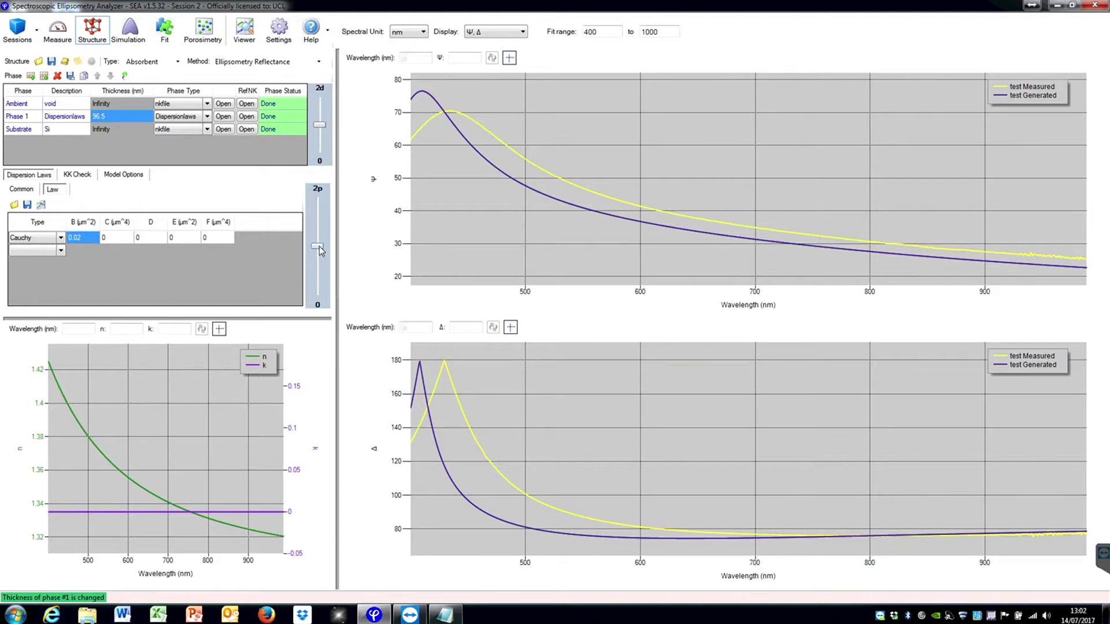
mouse_move(319, 247)
mouse_down()
mouse_move(317, 277)
mouse_move(319, 261)
mouse_up()
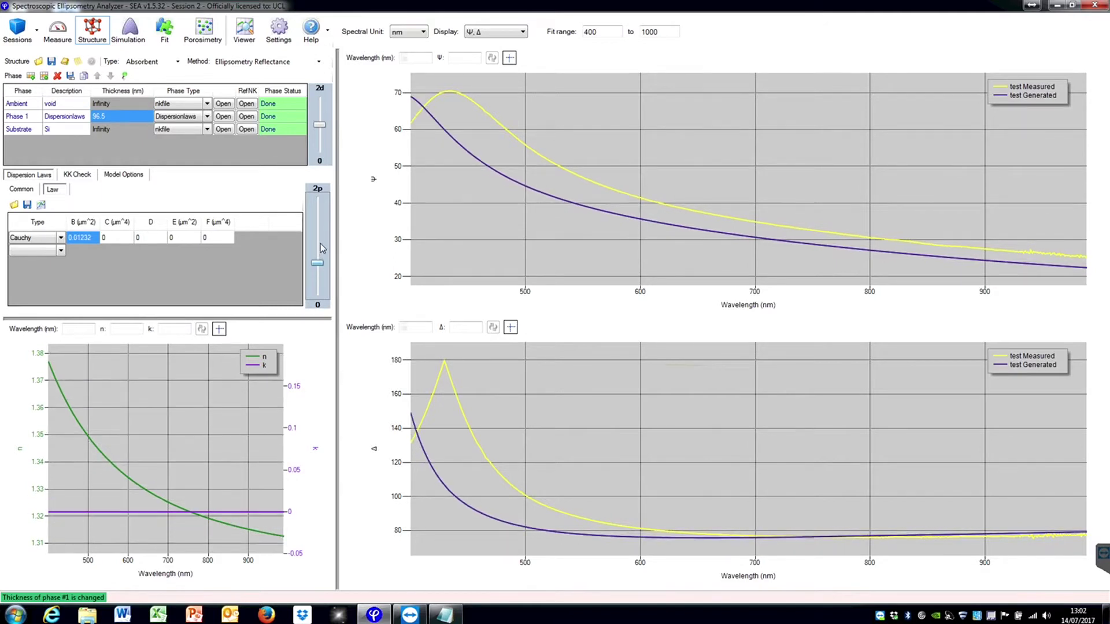
mouse_move(319, 262)
mouse_down()
mouse_move(321, 219)
mouse_move(316, 251)
mouse_up()
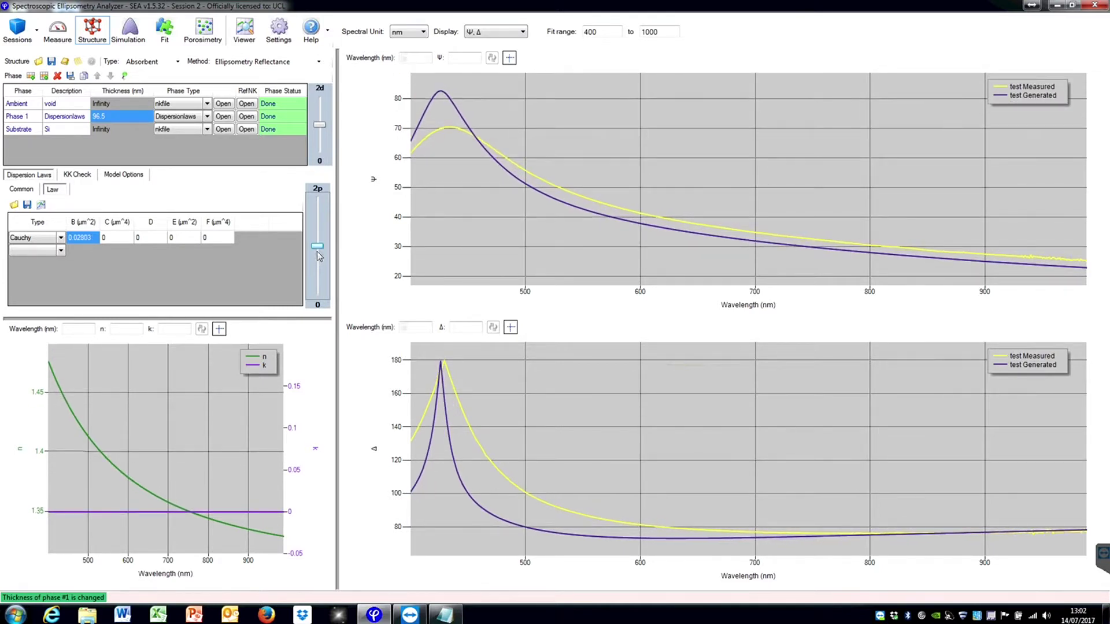
drag(319, 256, 318, 258)
drag(321, 128, 321, 122)
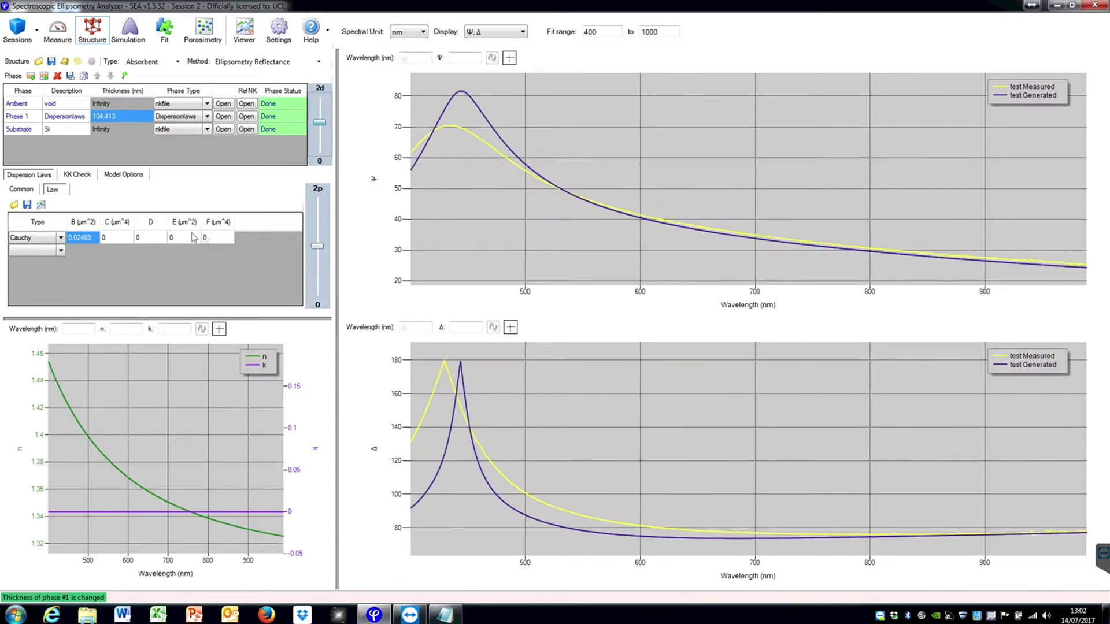
- Enter a Cauchy D value and fine-tune it to about 0.00138
click(219, 237)
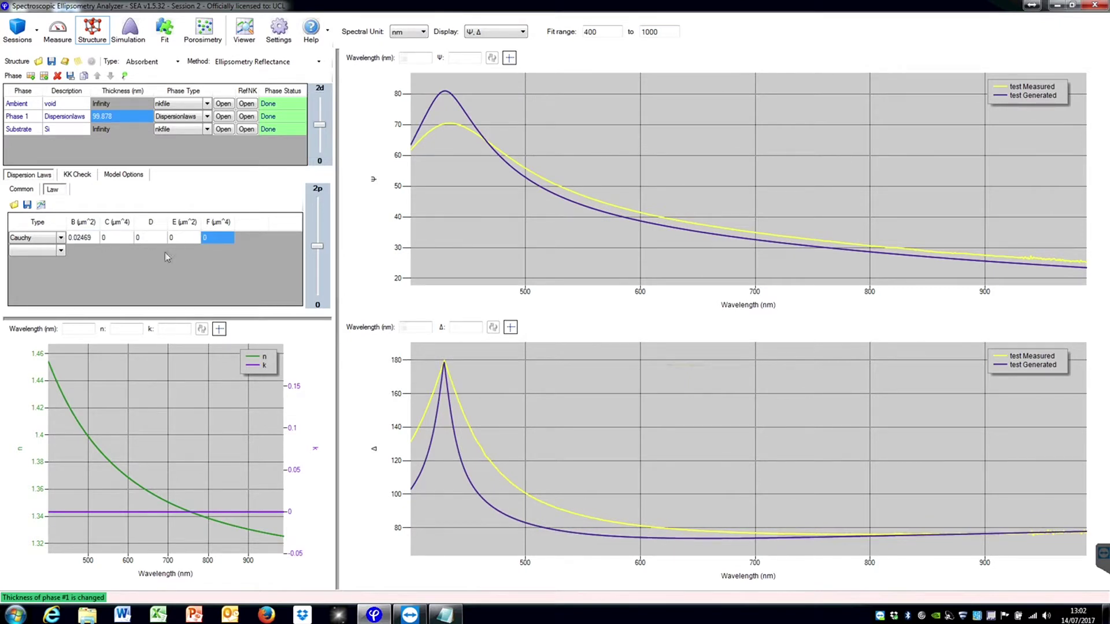
click(142, 240)
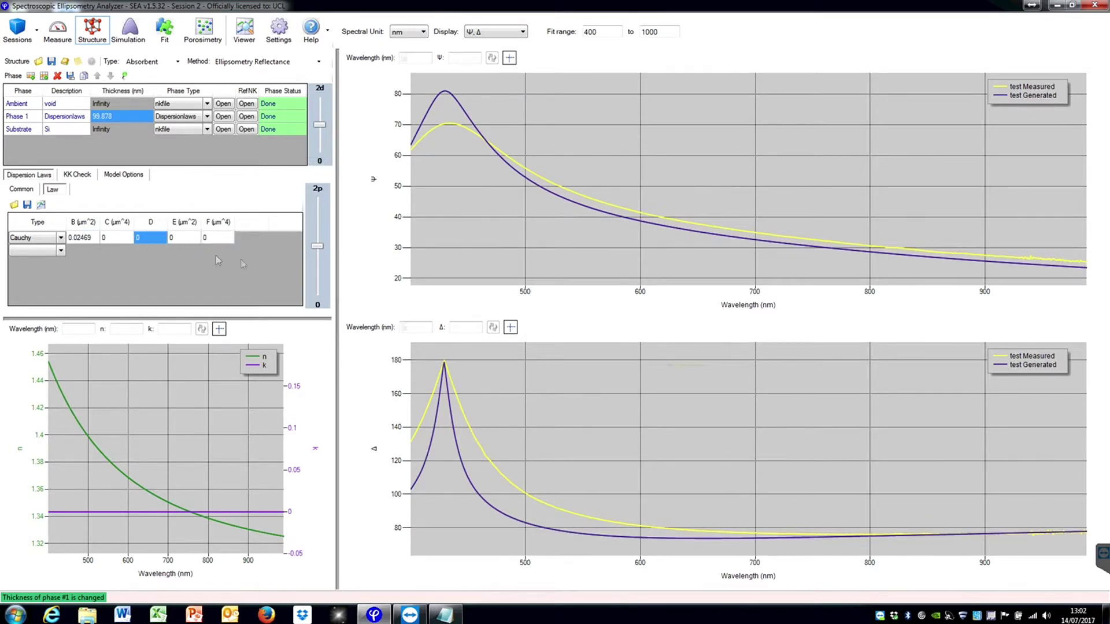
click(320, 227)
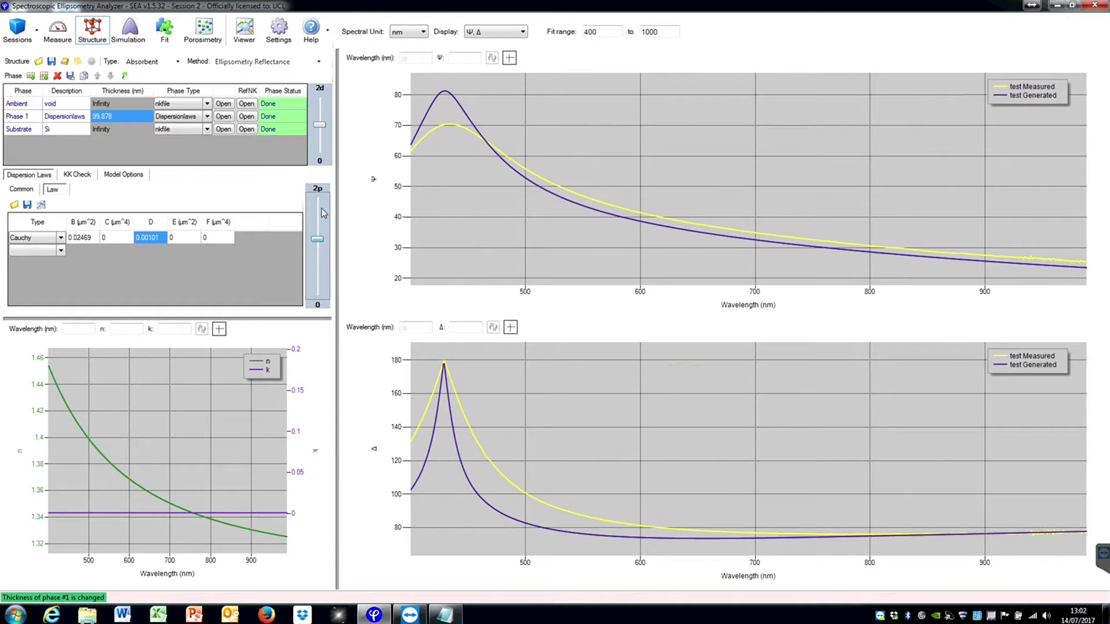
drag(319, 238, 319, 232)
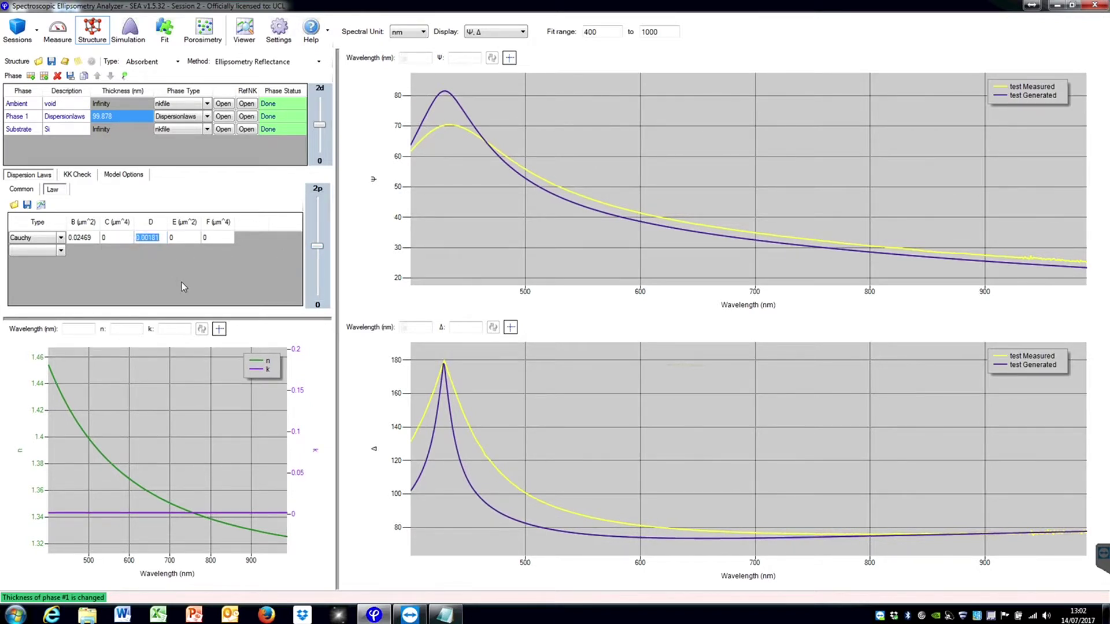
text(0)
text(.01)
key(Return)
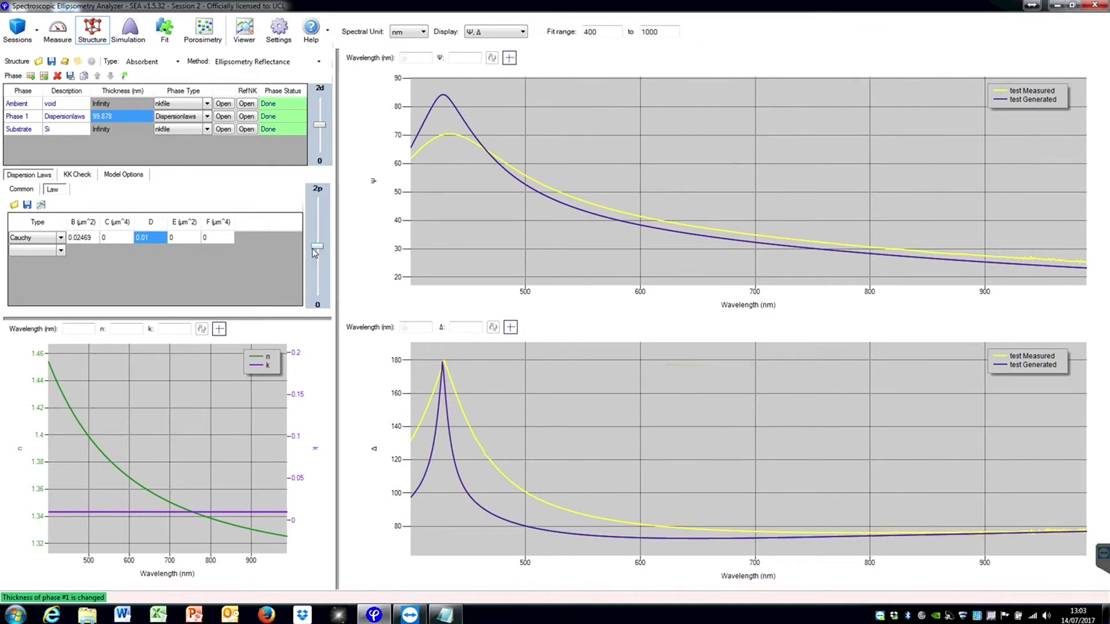
mouse_move(315, 251)
mouse_down()
mouse_move(318, 301)
mouse_move(317, 246)
mouse_up()
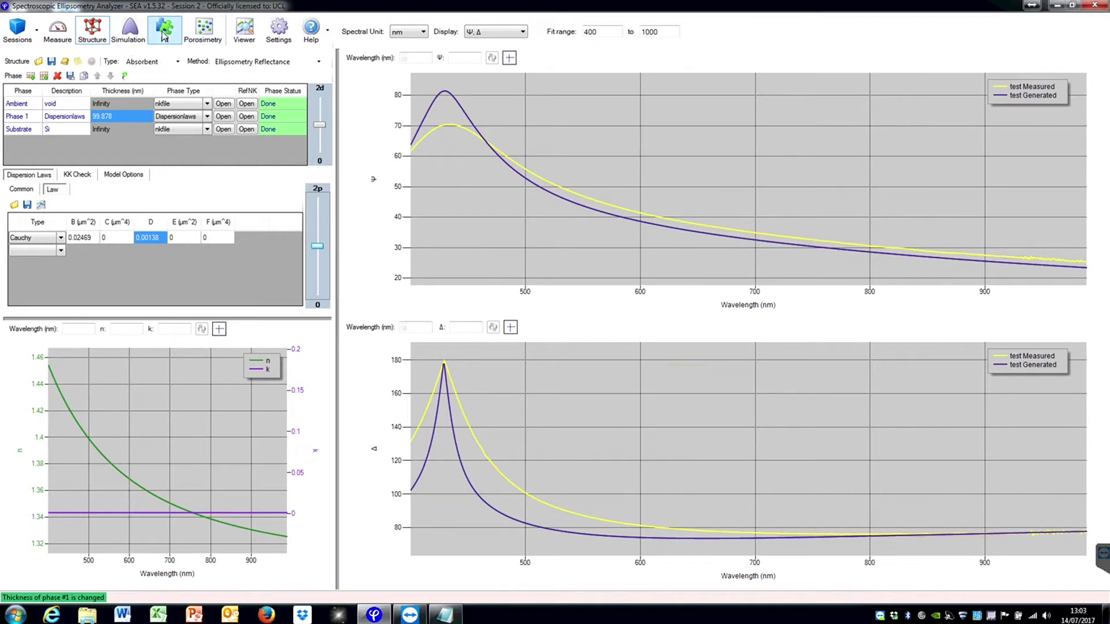
- In the Fit workspace, mark Dispersionlaws Thickness and N_inf for fitting
click(165, 36)
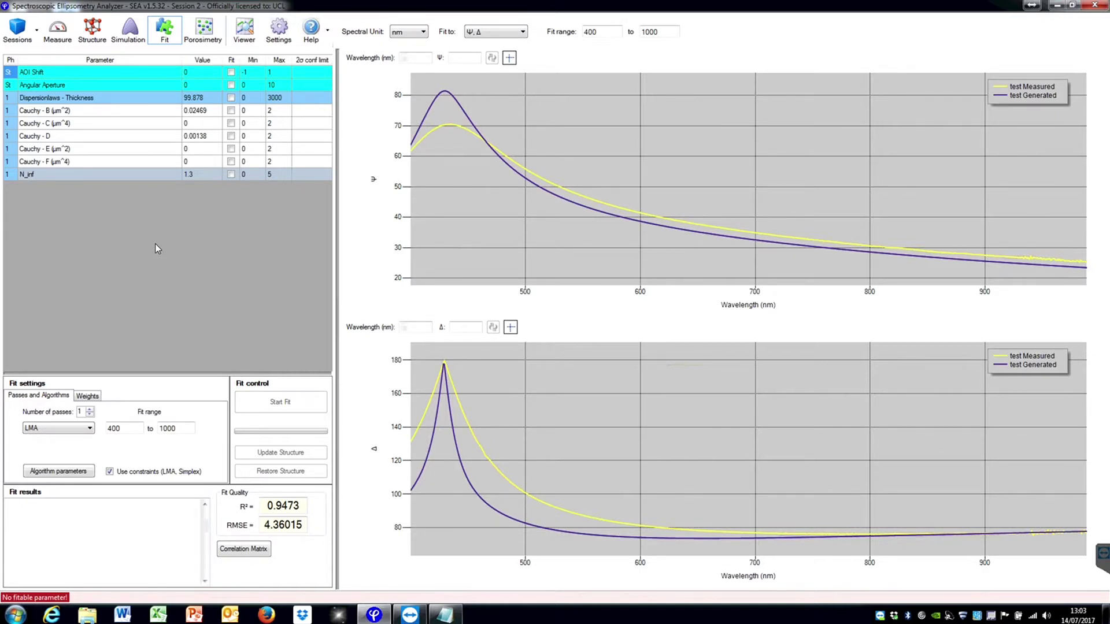
click(230, 98)
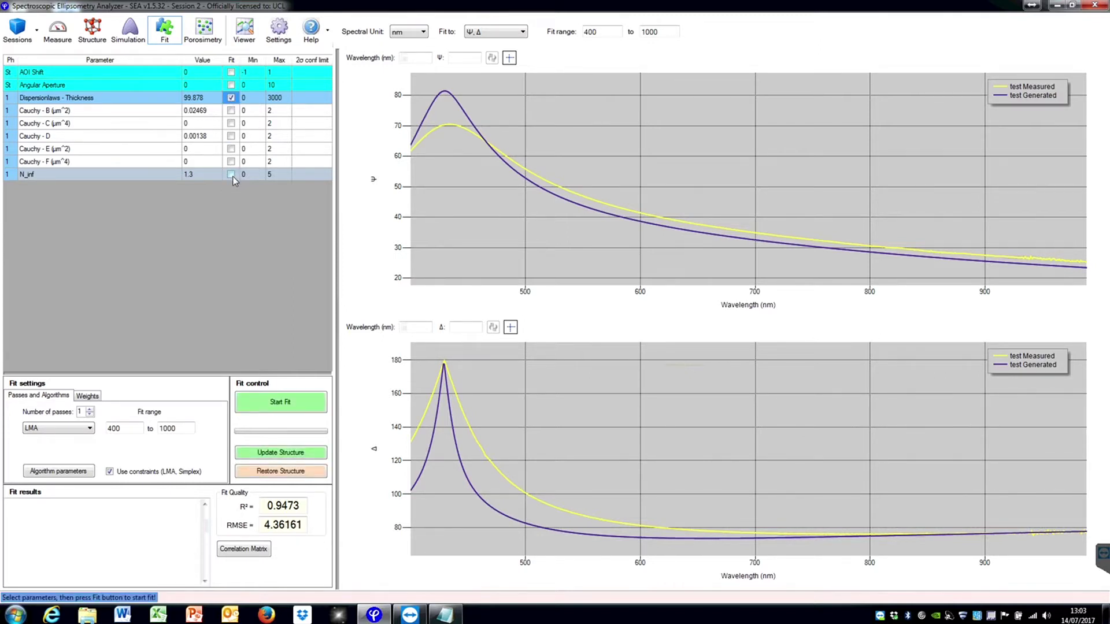
click(232, 175)
- Run the fit, giving thickness 112.062 nm, N_inf 1.22716 and R² 0.97322
click(301, 410)
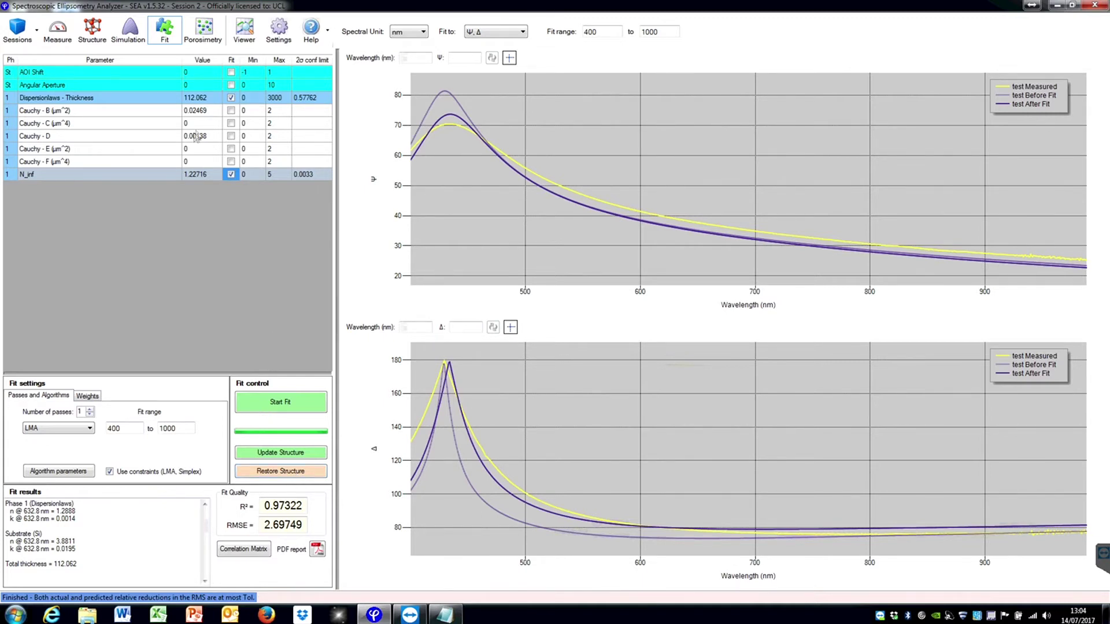
- Free Cauchy B and D, refit to 118.665 nm, N_inf 1.29146, RMSE 0.18581, and update the structure
click(230, 110)
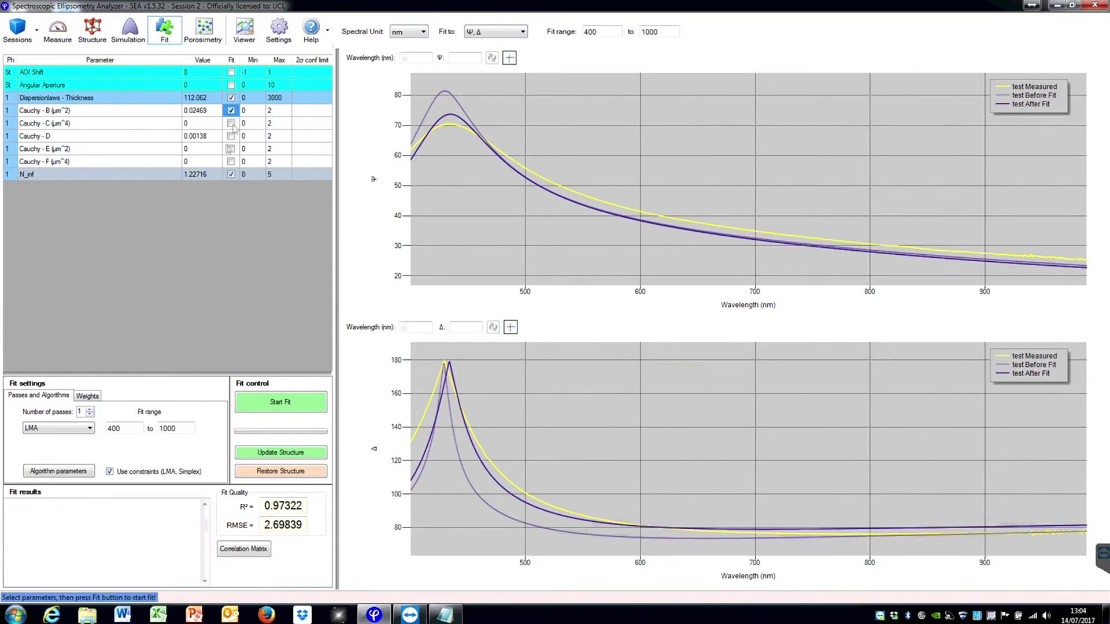
click(275, 404)
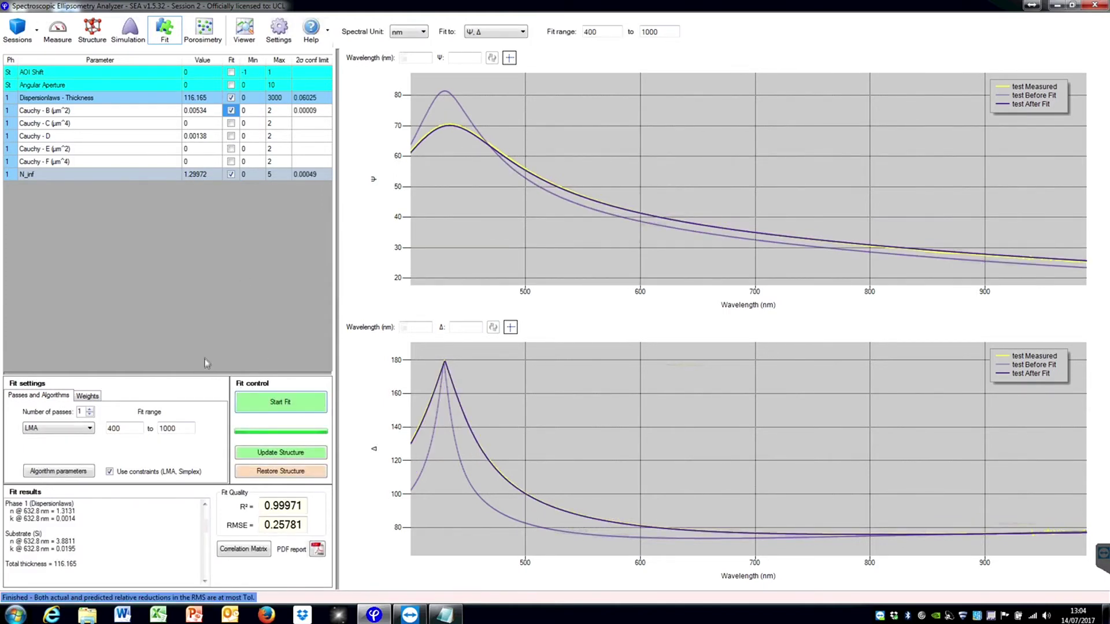
click(231, 136)
click(280, 404)
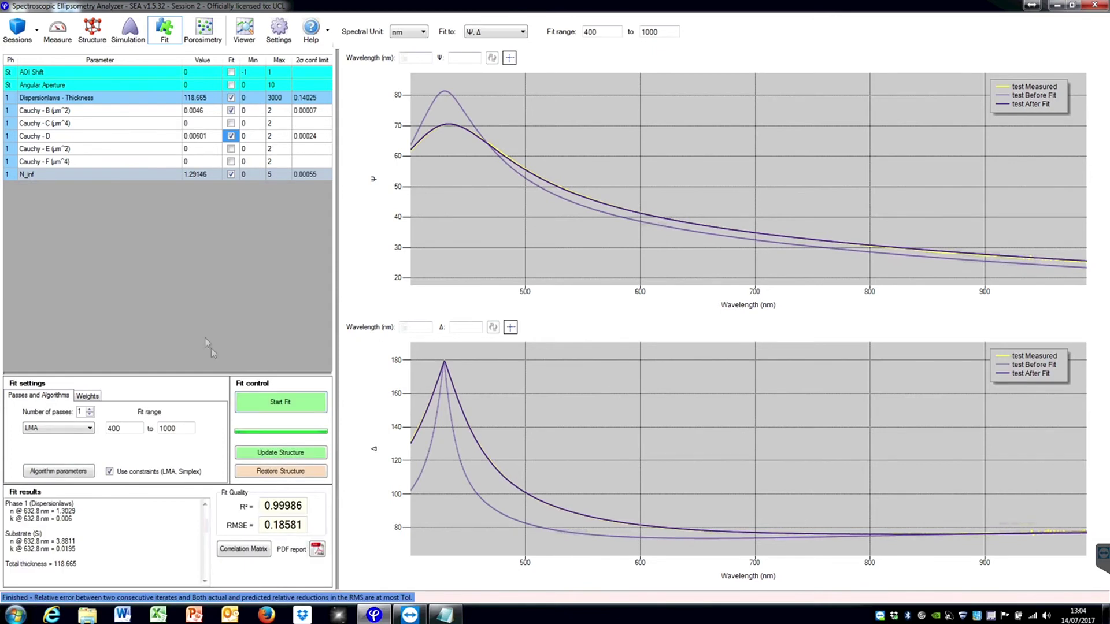
click(275, 454)
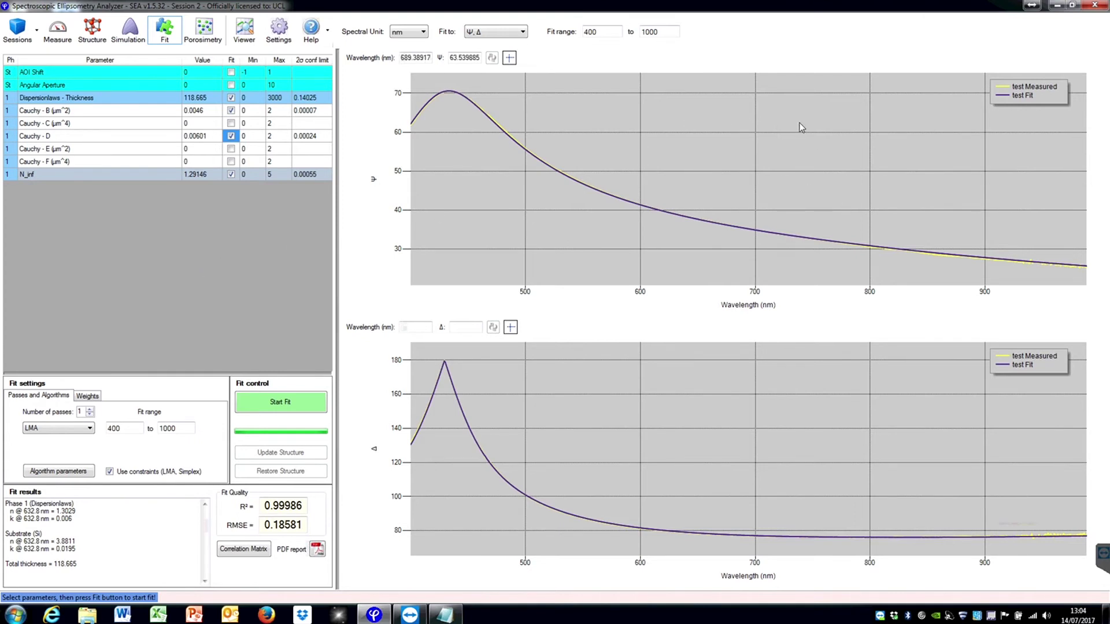
right_click(736, 148)
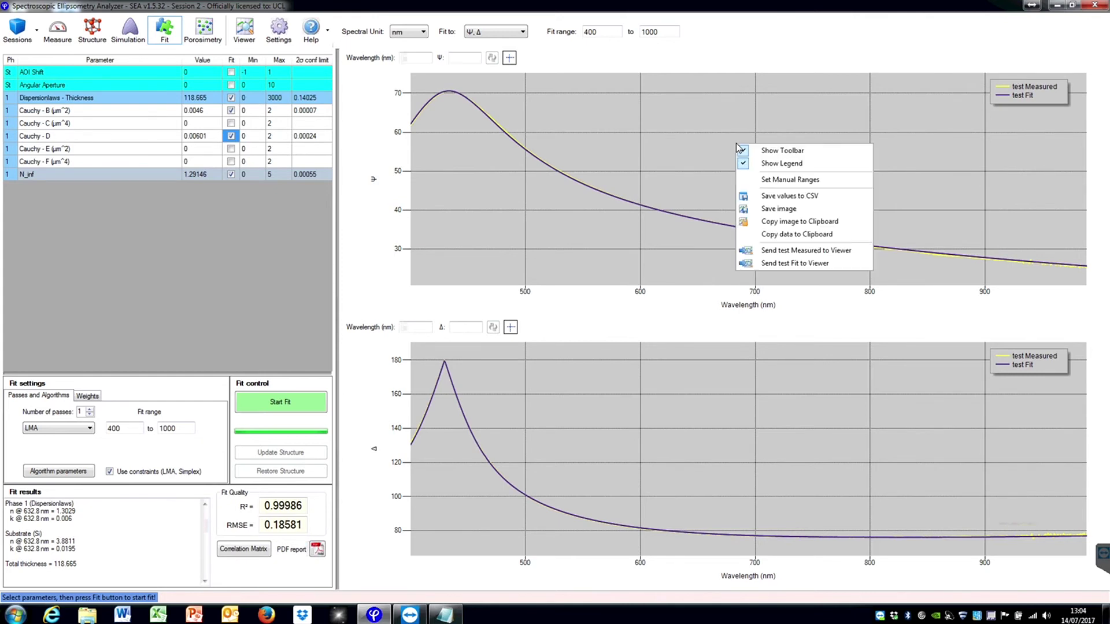
click(816, 198)
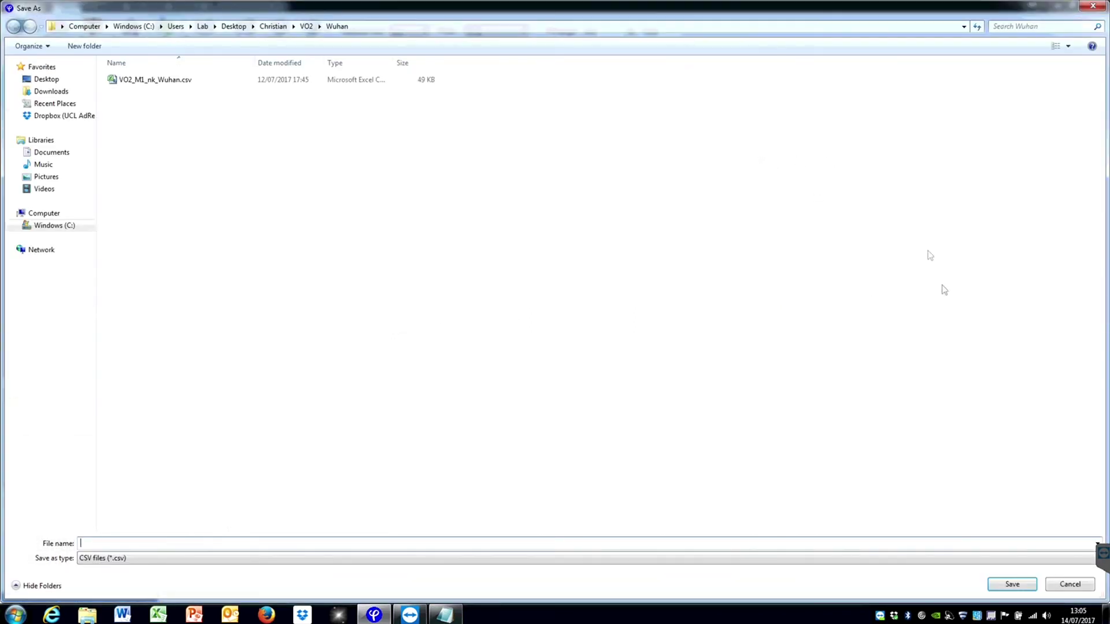
click(1070, 584)
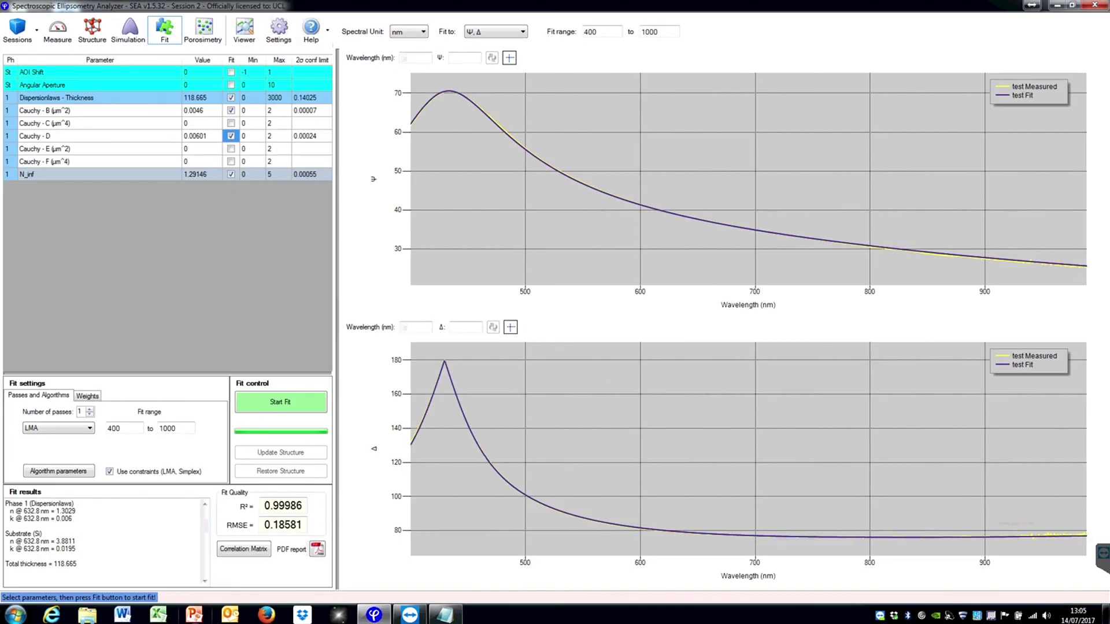
- Save the Fit Quality PDF regression report under its default file name
click(316, 549)
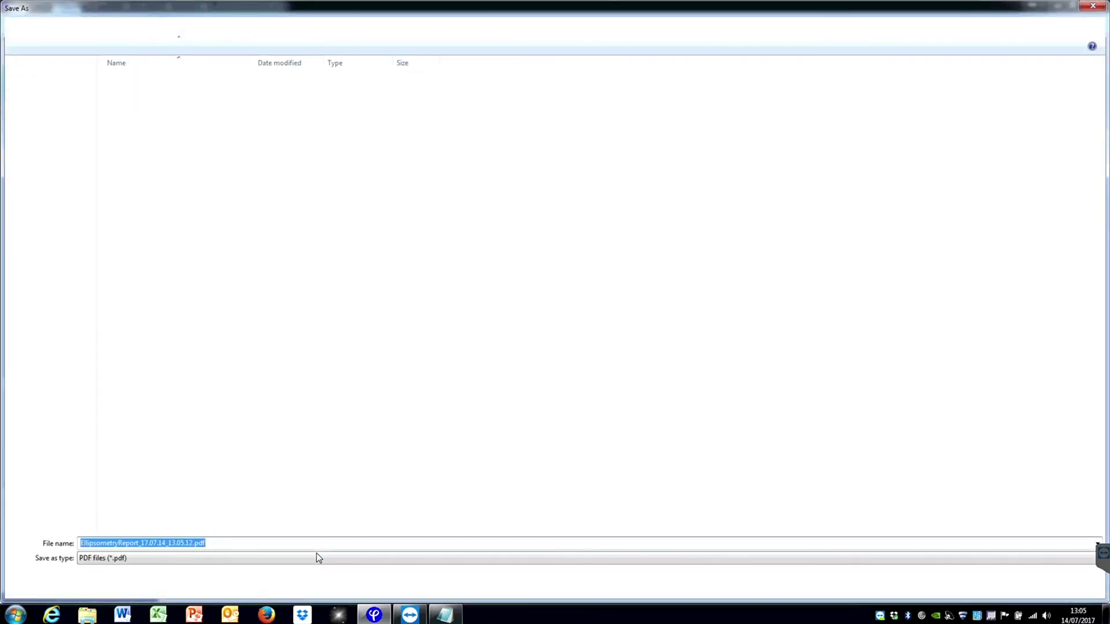
key(Return)
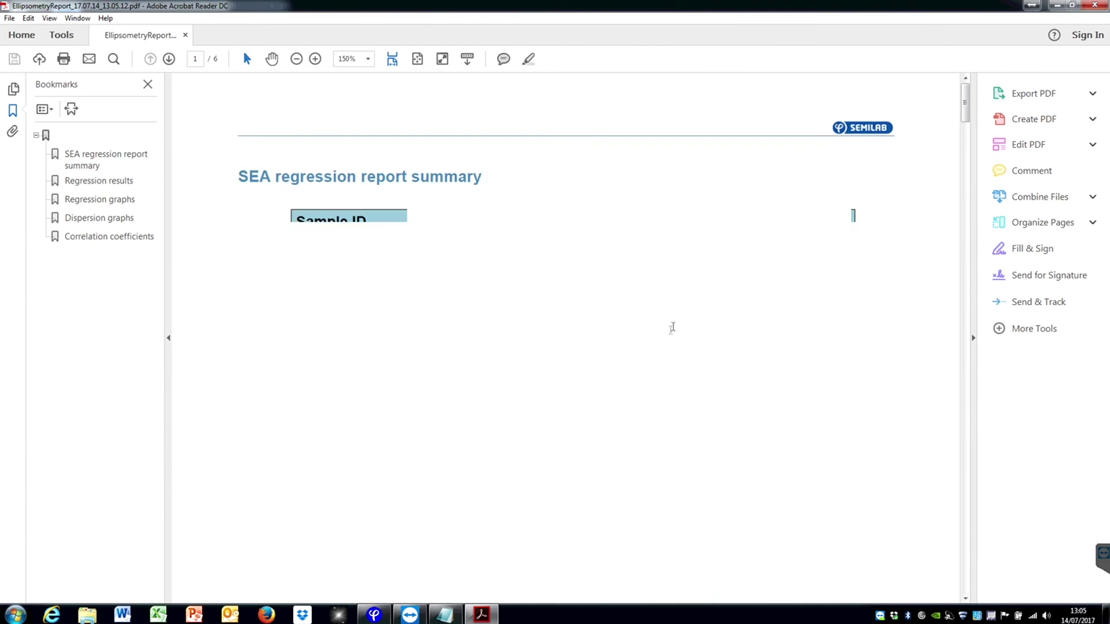
scroll(697, 307, down, 3)
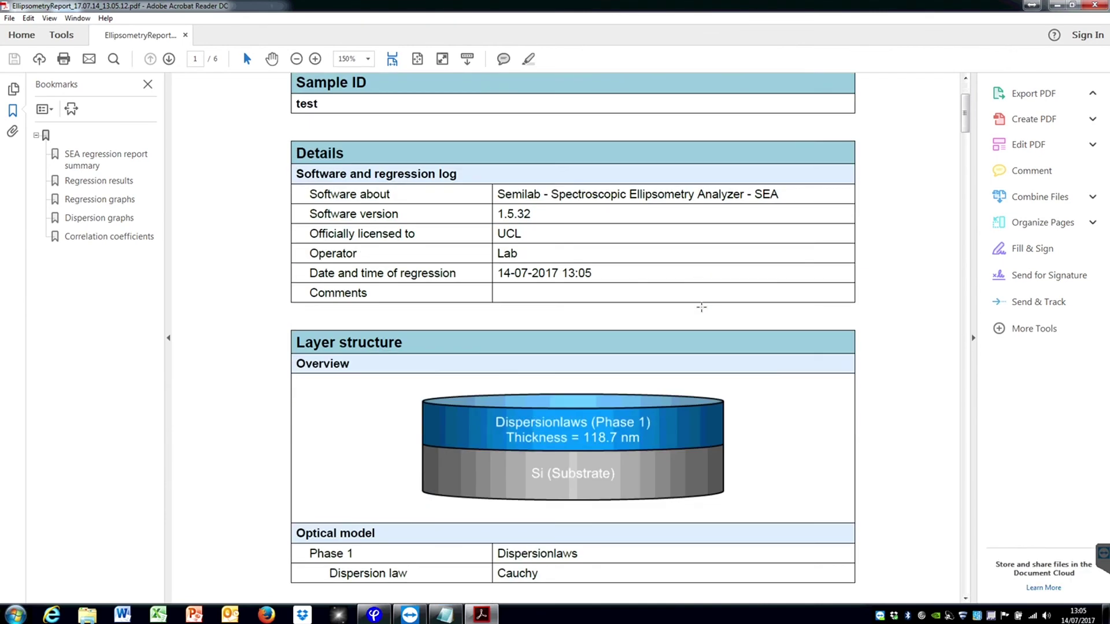
scroll(701, 307, down, 3)
scroll(703, 312, down, 4)
scroll(703, 315, down, 2)
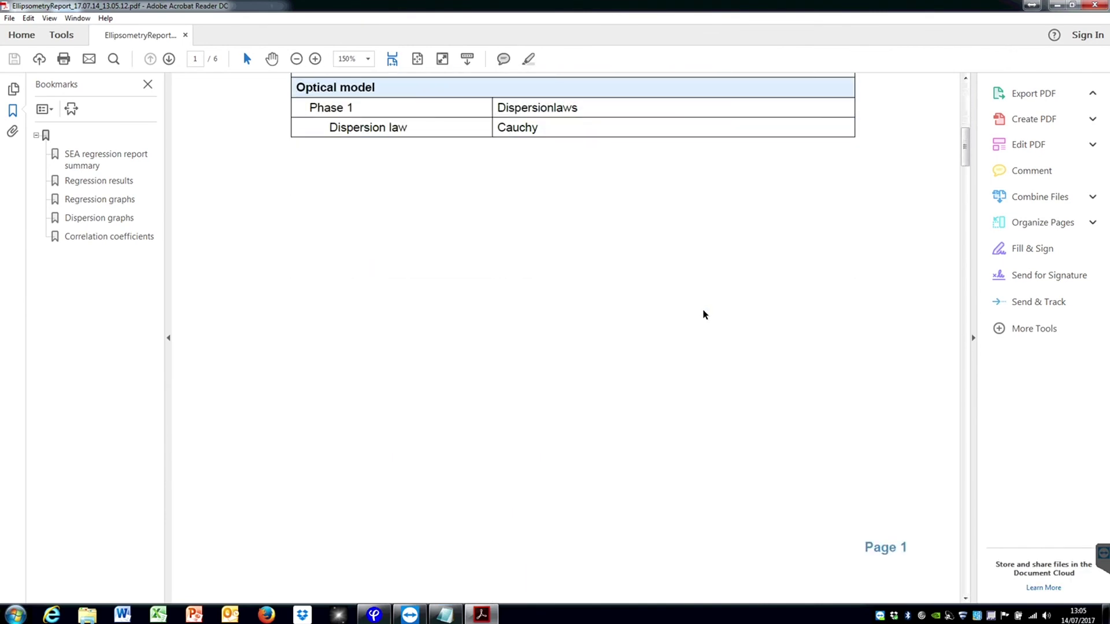
scroll(703, 314, down, 2)
scroll(708, 322, down, 5)
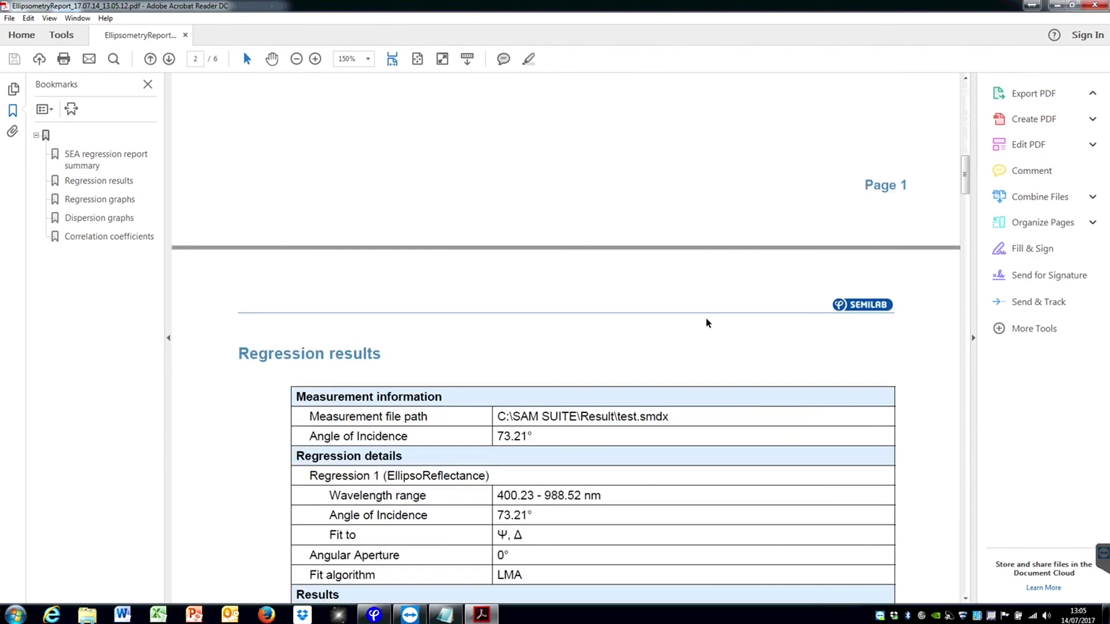
scroll(698, 314, down, 10)
scroll(698, 315, down, 3)
scroll(698, 315, down, 4)
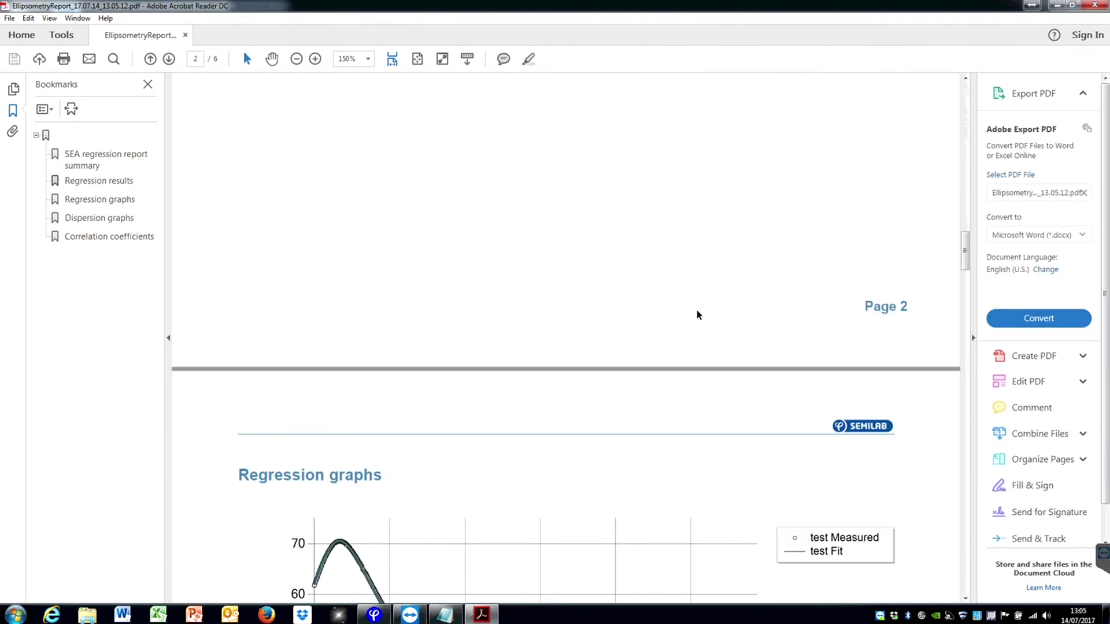
scroll(697, 314, up, 3)
scroll(694, 322, up, 2)
scroll(693, 324, up, 2)
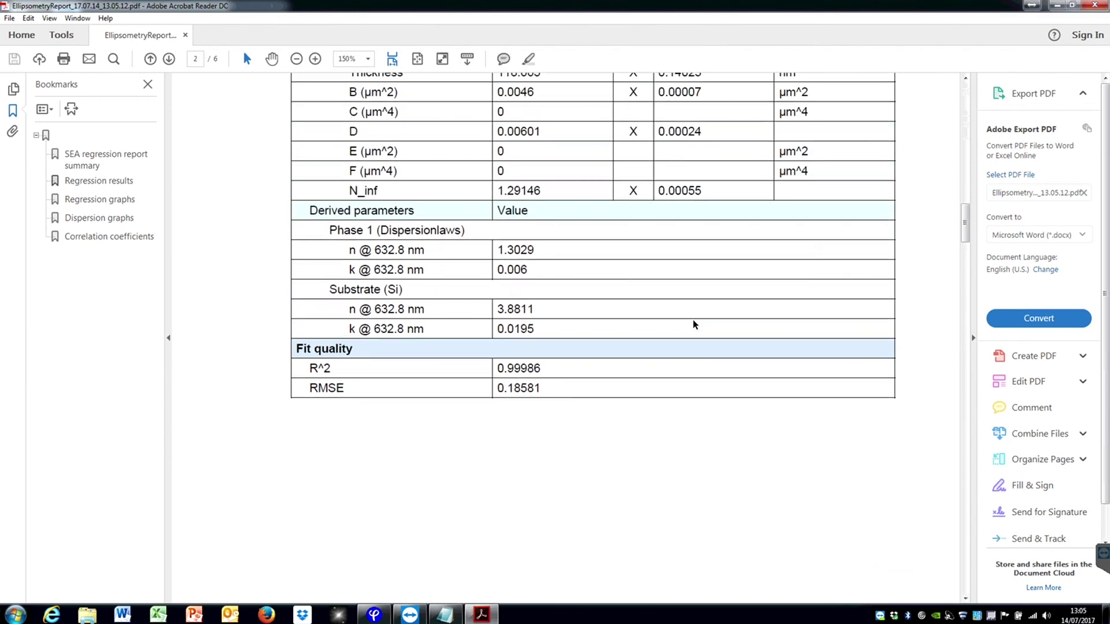
scroll(694, 324, up, 2)
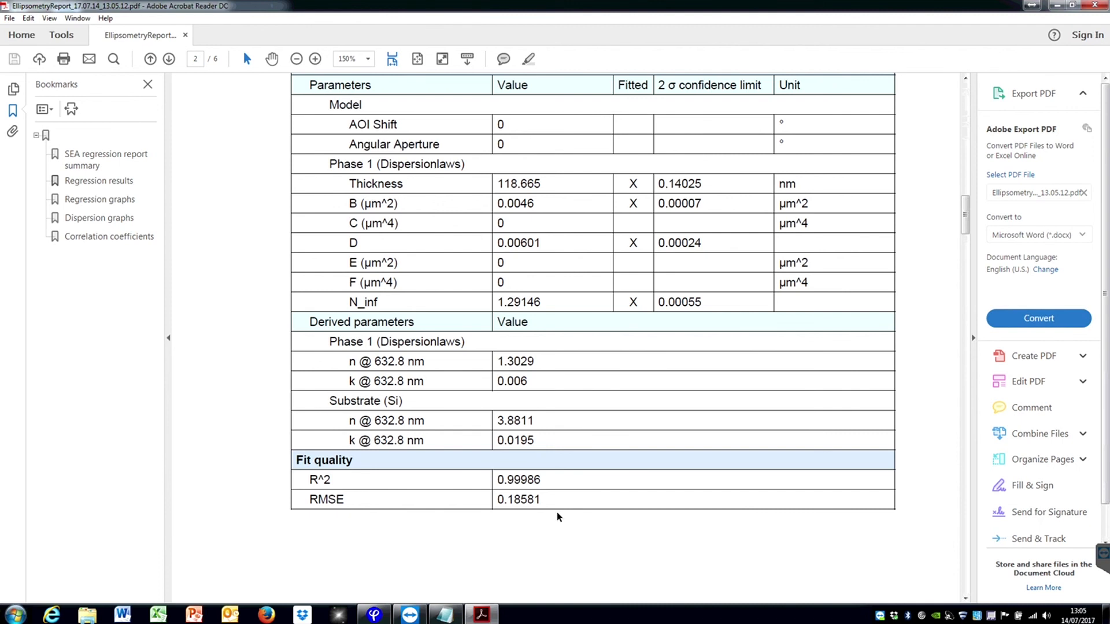
scroll(737, 402, down, 1)
scroll(745, 390, down, 3)
scroll(761, 378, down, 5)
scroll(716, 377, down, 5)
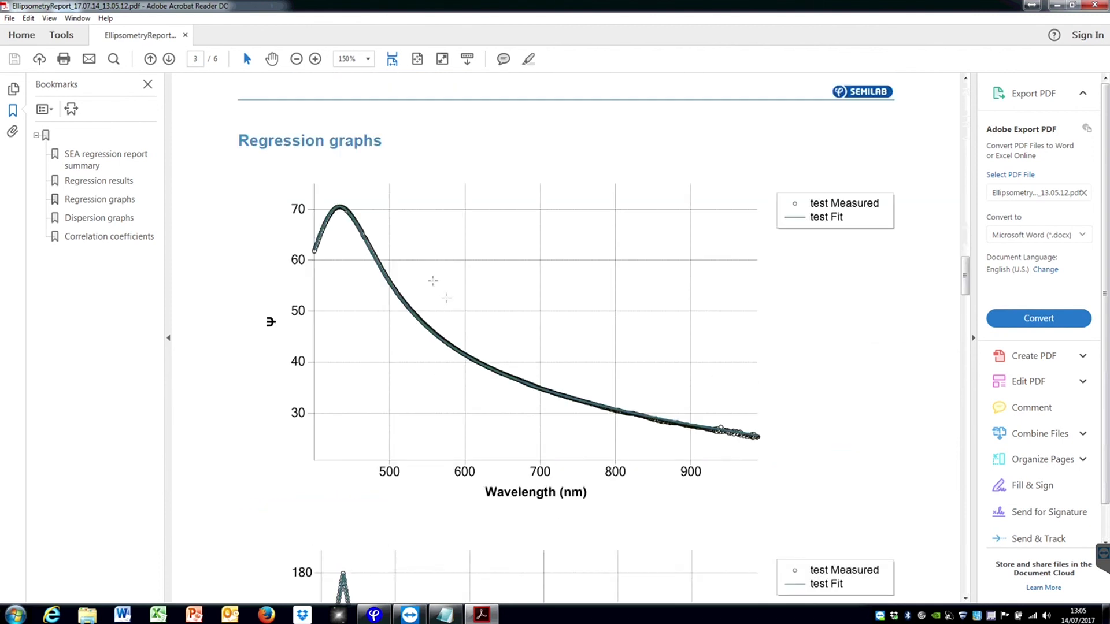